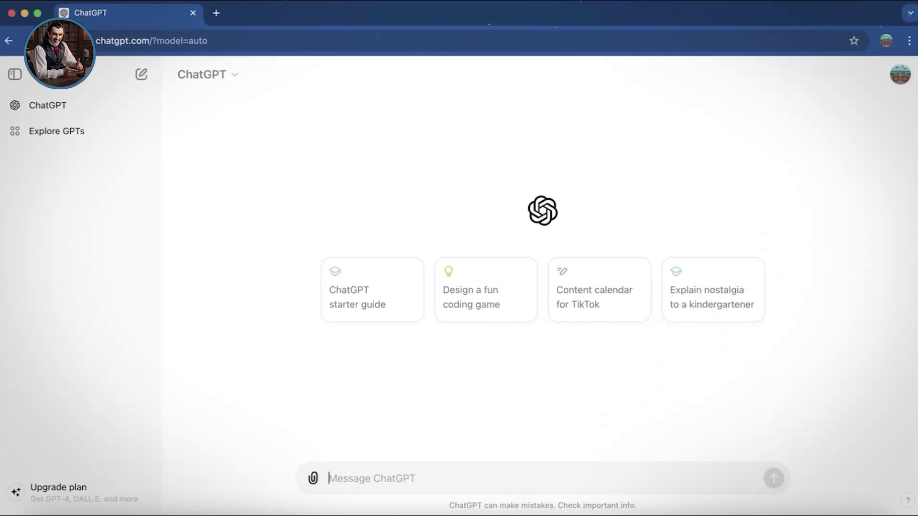
# - Ask ChatGPT for ten ebook title ideas about making money online with ChatGPT
pyautogui.write('I want to write an ebook to help people make money online using ChatGPT. Give me 10 ebook titles for this topic.')
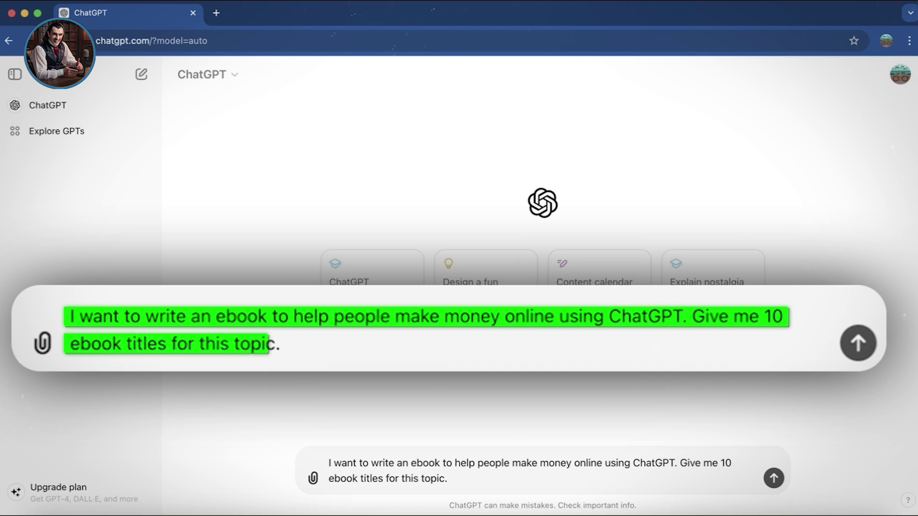
pyautogui.press('Return')
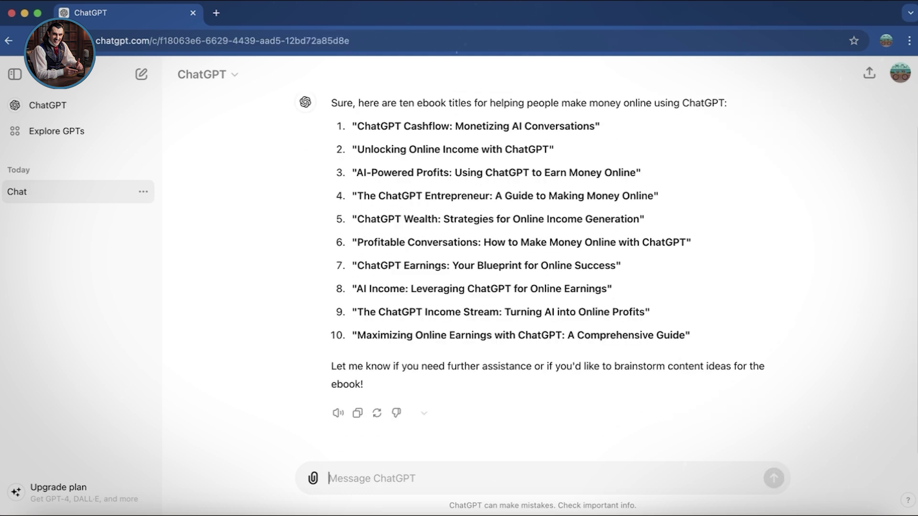
pyautogui.moveTo(373, 143); pyautogui.dragTo(554, 143)
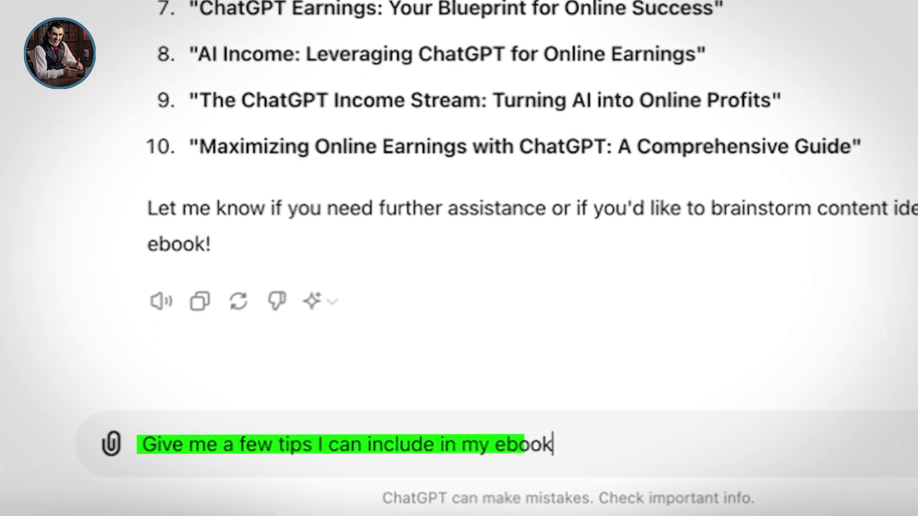
# - Send the ebook tips request and review the twelve tips ChatGPT returns
pyautogui.press('Return')
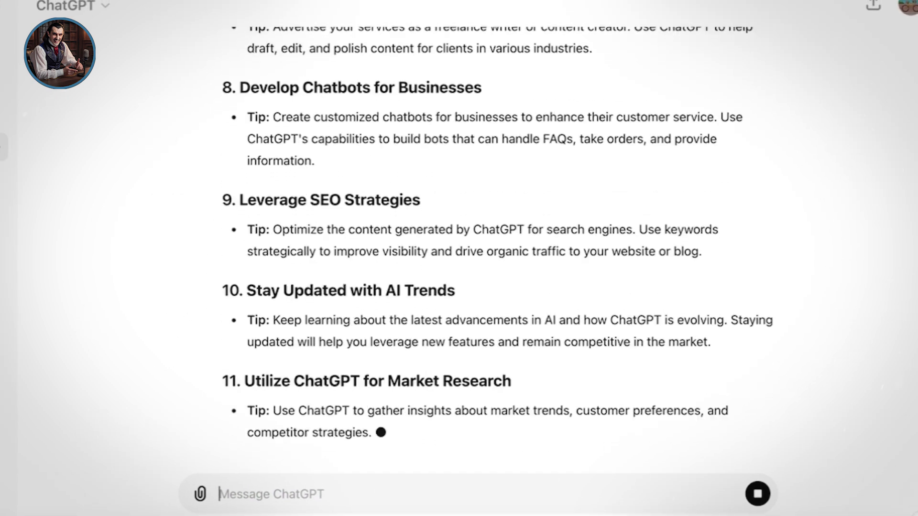
pyautogui.scroll(15, 478, 239)
pyautogui.scroll(3, 479, 239)
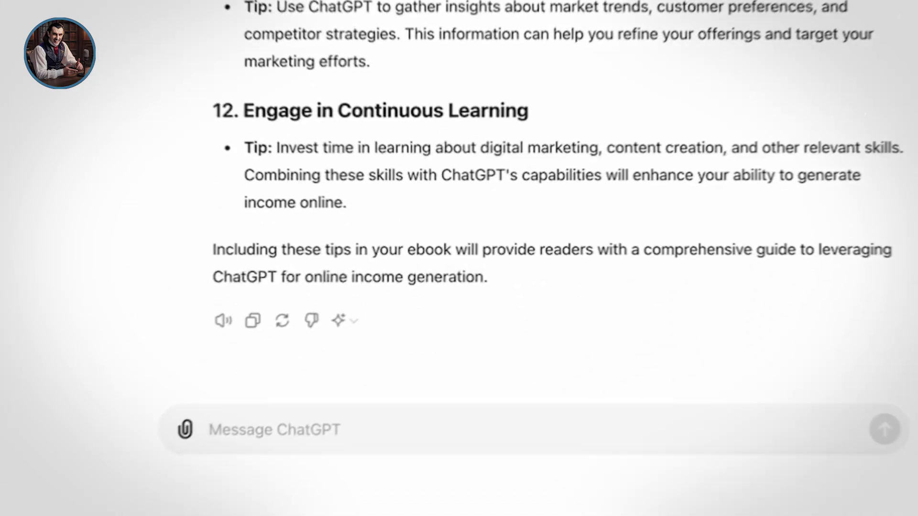
# - Have ChatGPT write the ebook from title idea six with the tips, then expand chapter one in Markdown
pyautogui.write('Write an ebook based on title idea number six and include the above tips.')
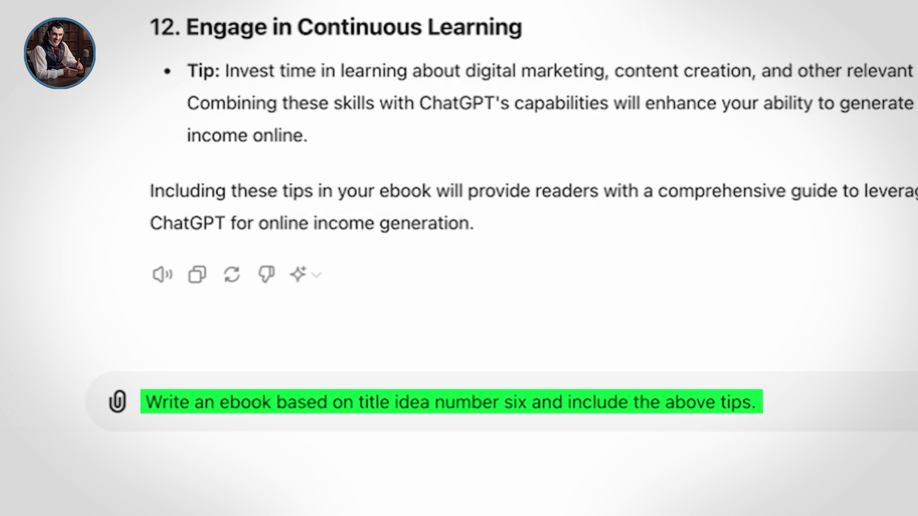
pyautogui.press('Return')
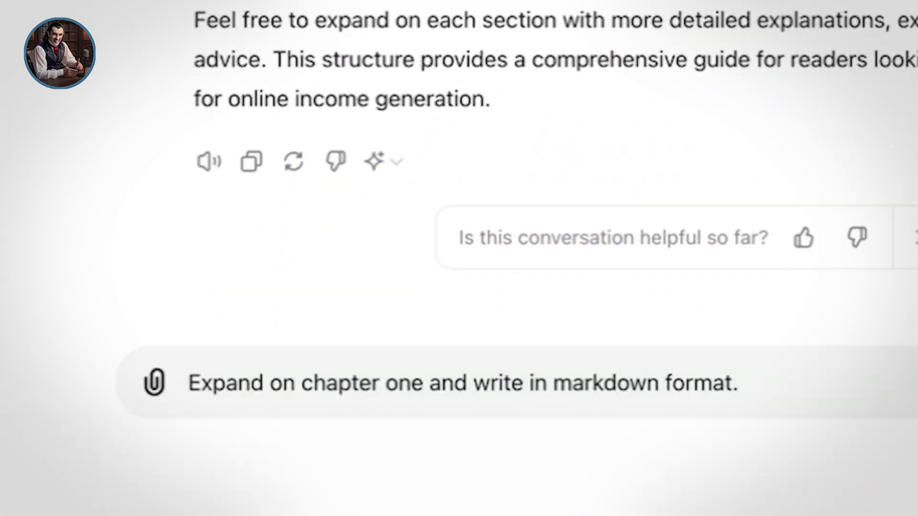
pyautogui.press('Return')
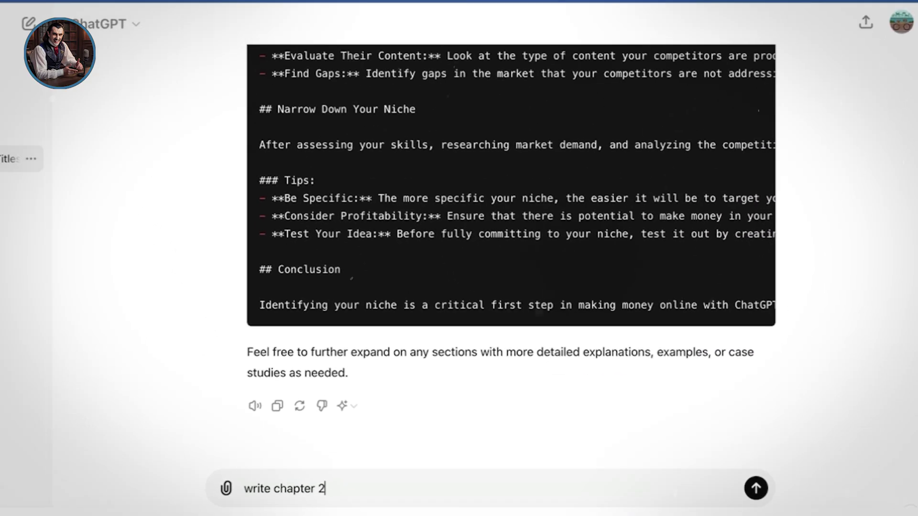
# - Ask ChatGPT to 'write chapter 2' of the ebook
pyautogui.write(' 2')
pyautogui.press('Return')
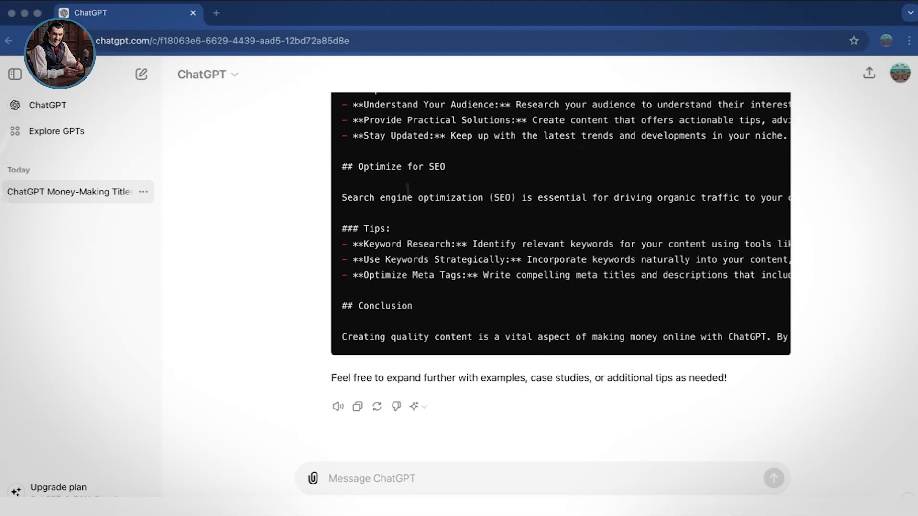
# - Request the ebook conclusion with a call to action to join a Facebook group
pyautogui.write('Write the conclusion and include a call to action to join our Facebook group.')
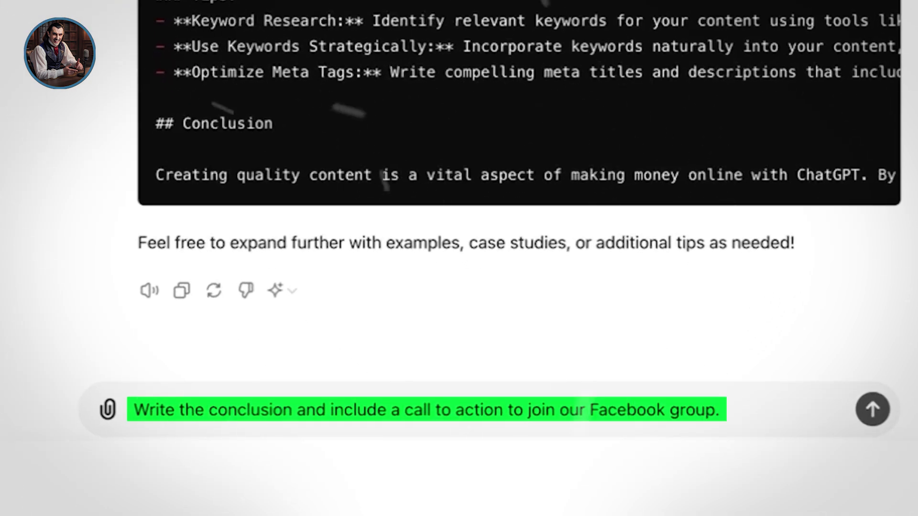
pyautogui.press('Return')
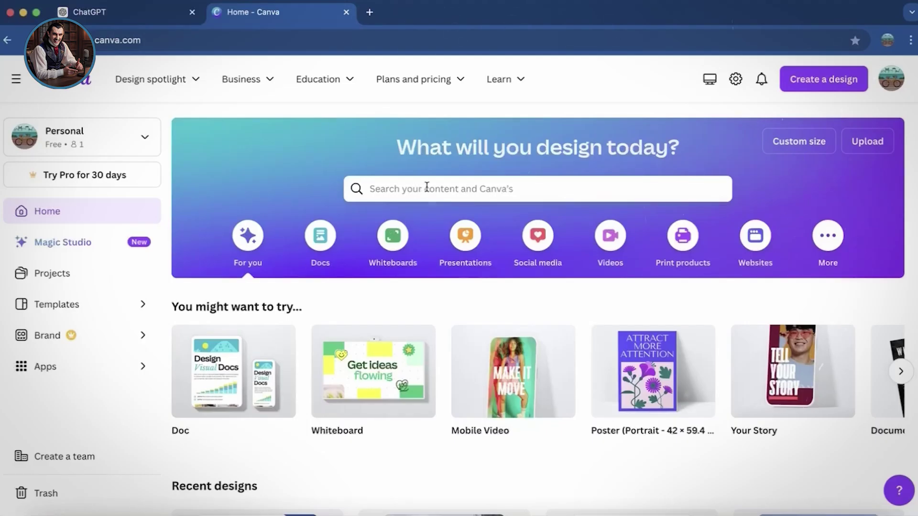
# - Search Canva for 'ebook multiple pages' and open The Heist template's details
pyautogui.click(440, 189)
pyautogui.write('ebook multiple pages')
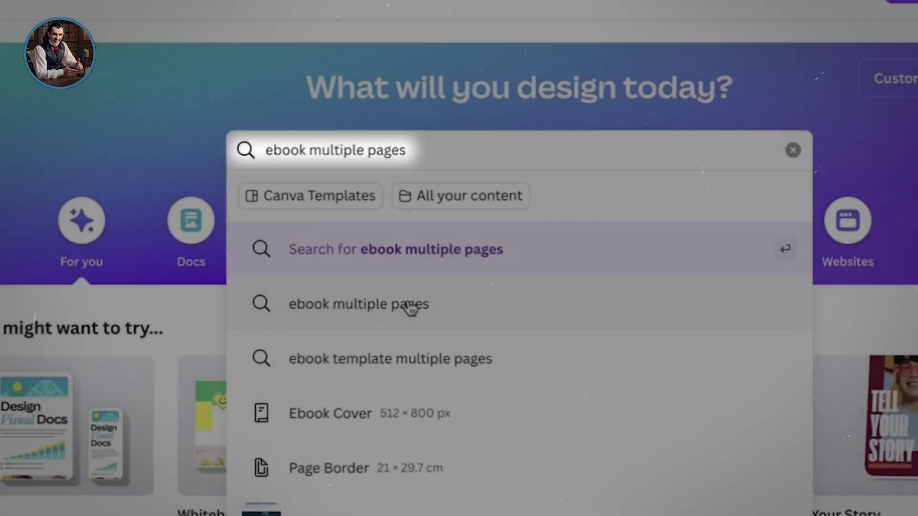
pyautogui.click(428, 313)
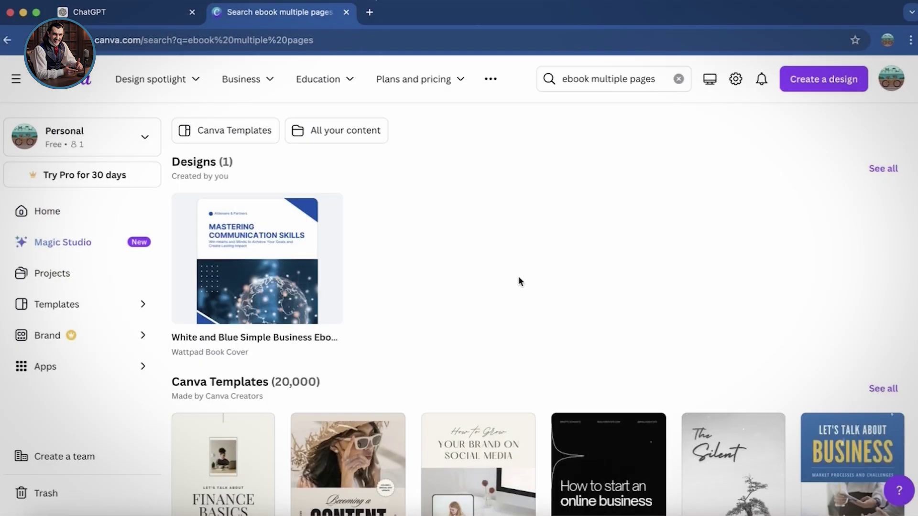
pyautogui.scroll(-15, 520, 281)
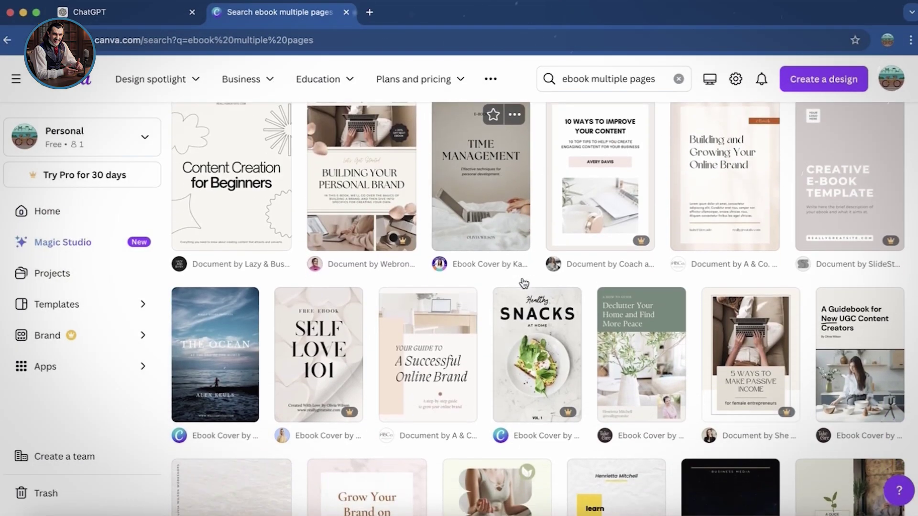
pyautogui.scroll(-15, 524, 283)
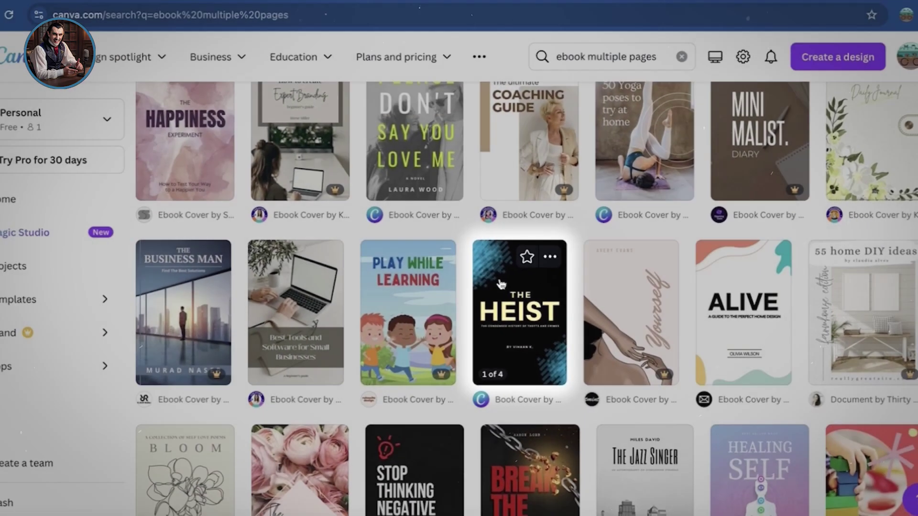
pyautogui.click(428, 247)
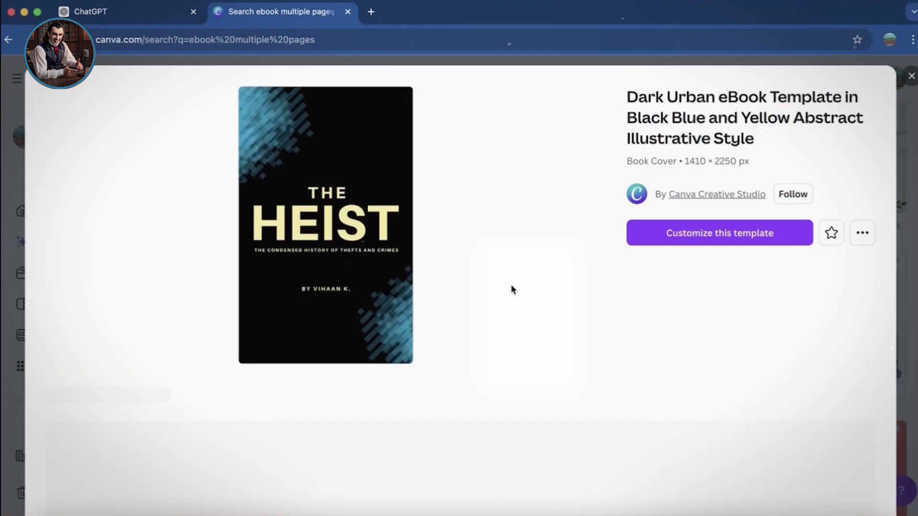
# - Customize the template and paste the Profitable Conversations title copied from ChatGPT onto the cover
pyautogui.click(657, 235)
pyautogui.click(91, 12)
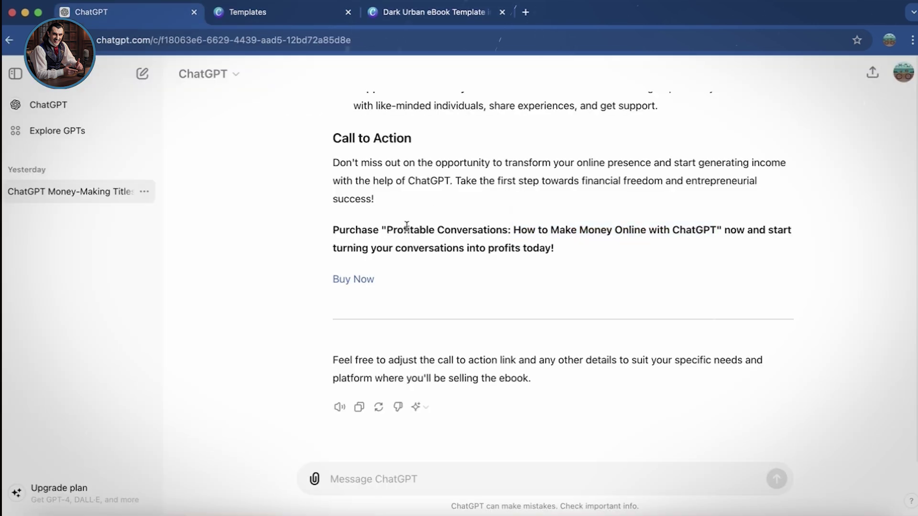
pyautogui.moveTo(387, 231); pyautogui.dragTo(503, 226)
pyautogui.click(415, 18)
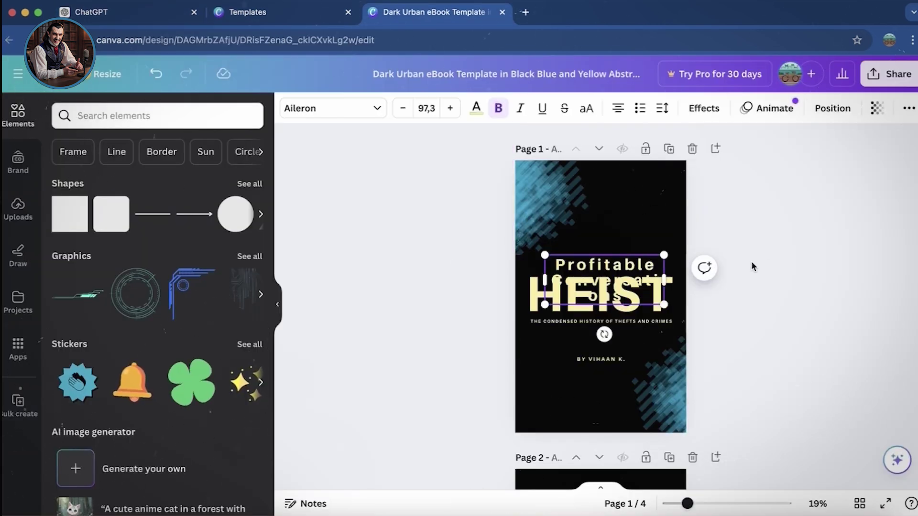
pyautogui.moveTo(628, 225); pyautogui.dragTo(628, 228)
# - Resize the cover title text and replace the byline with the author's pen name
pyautogui.click(401, 109)
pyautogui.click(401, 109)
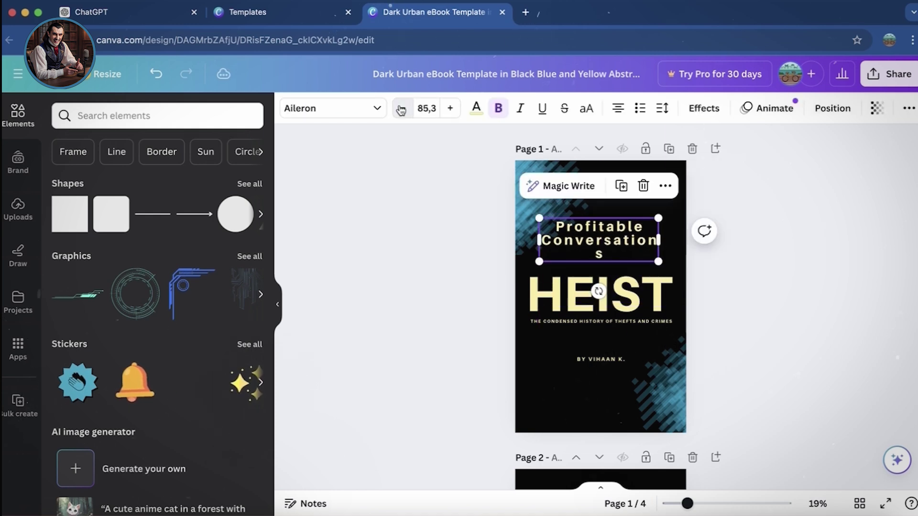
pyautogui.press('Delete')
pyautogui.click(653, 282)
pyautogui.hotkey('ctrl', 'z')
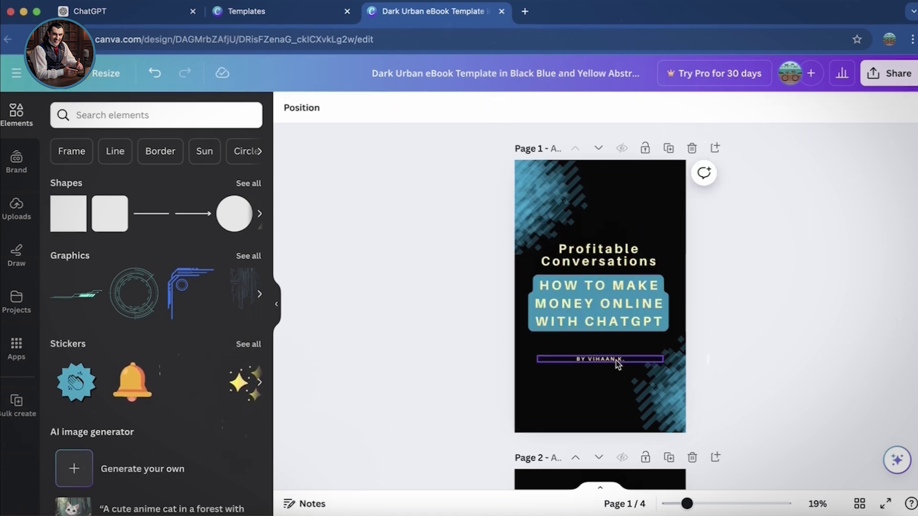
pyautogui.write('DRACULA MONEYHAIR')
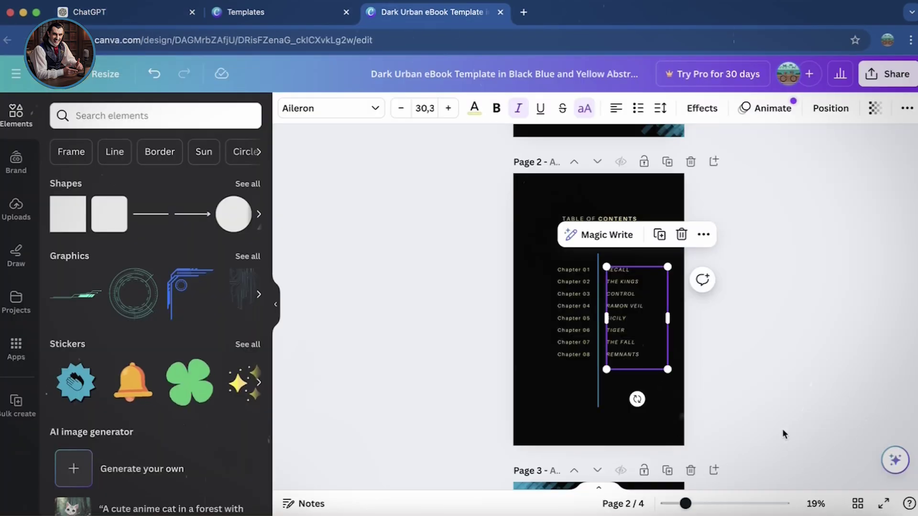
# - Select the chapter heading and body text boxes on pages 3 and 4
pyautogui.scroll(-3, 782, 429)
pyautogui.scroll(-3, 735, 448)
pyautogui.click(609, 299)
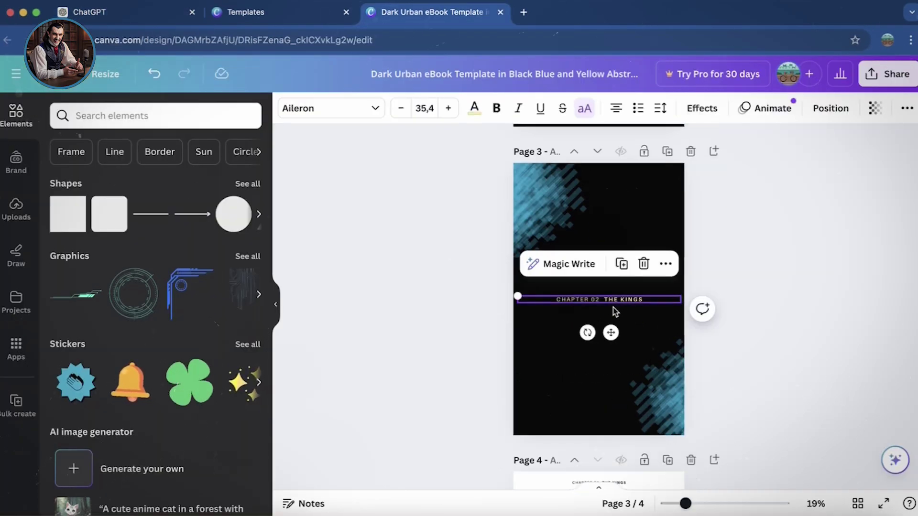
pyautogui.scroll(-5, 621, 344)
pyautogui.click(583, 375)
pyautogui.click(610, 315)
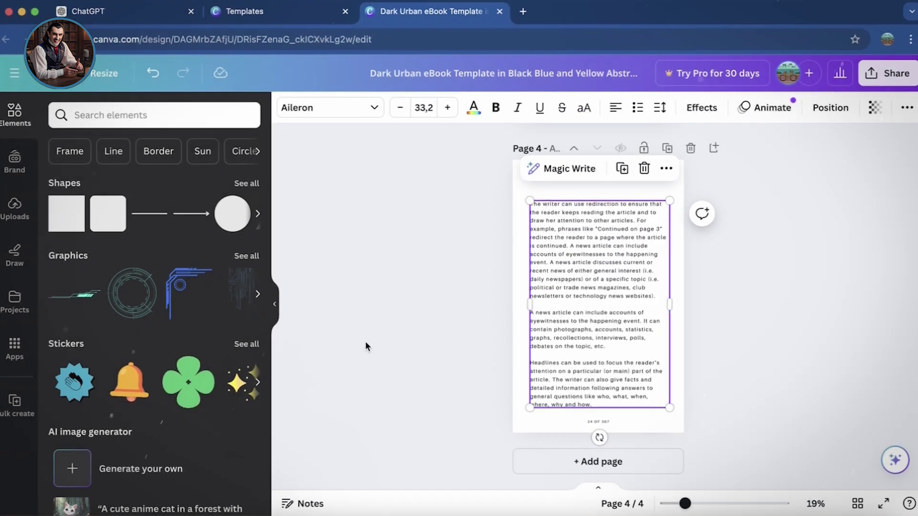
# - Download all four ebook pages as a standard PDF
pyautogui.click(366, 346)
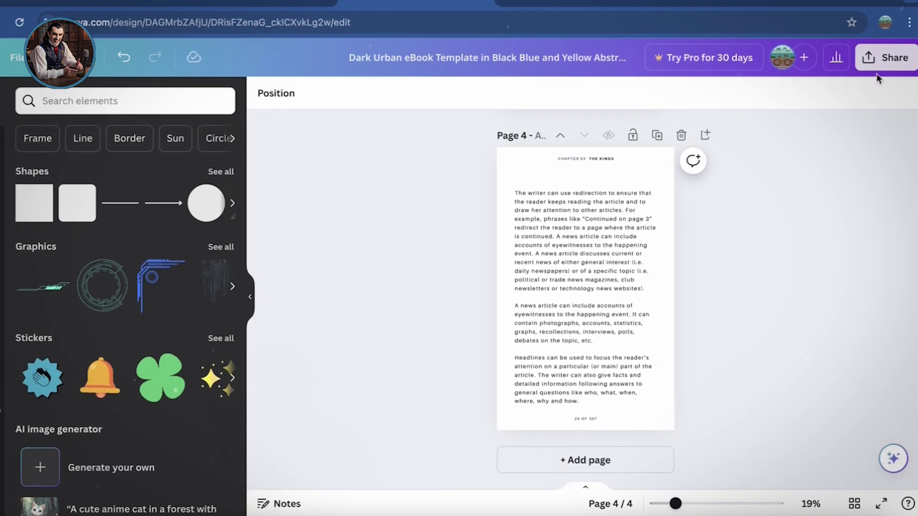
pyautogui.click(887, 73)
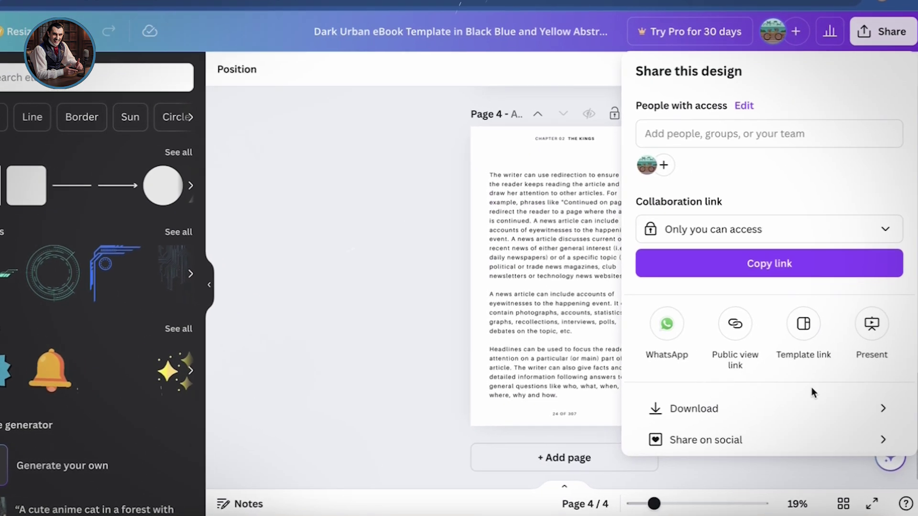
pyautogui.click(813, 407)
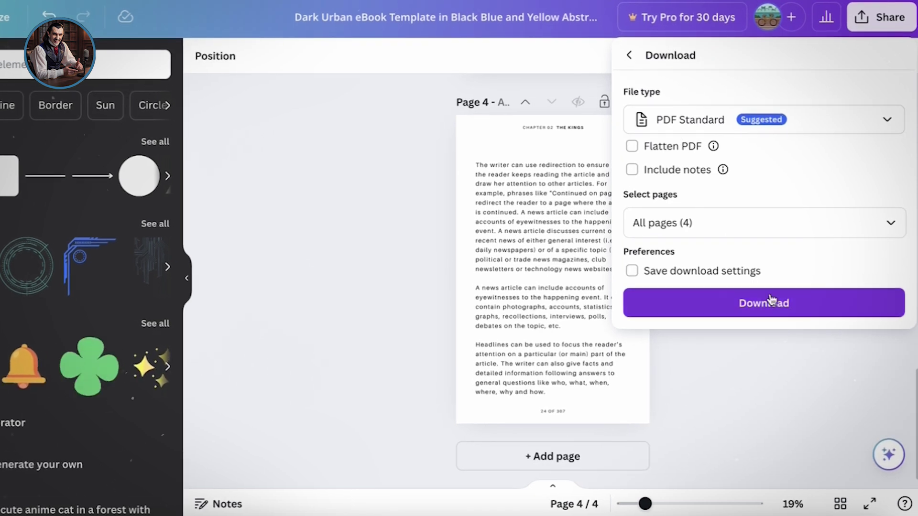
pyautogui.click(772, 302)
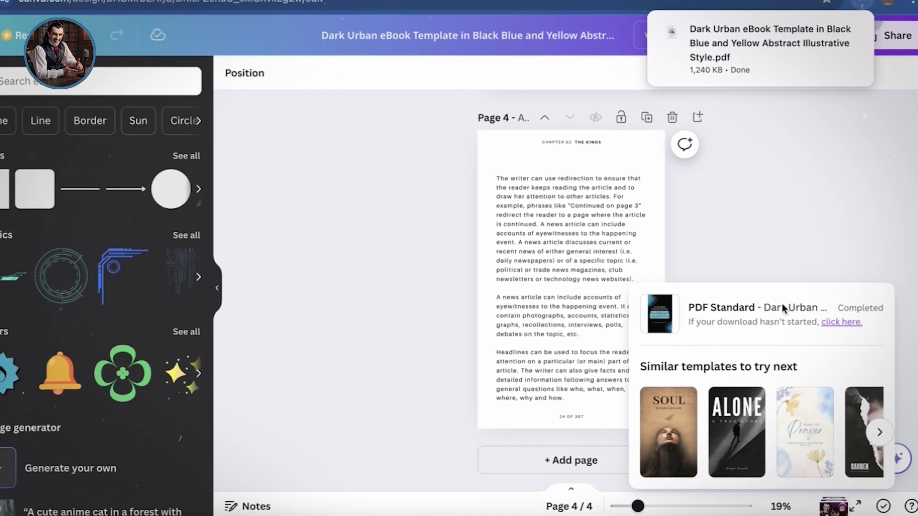
# - Open the downloaded PDF and scroll through its pages
pyautogui.click(760, 48)
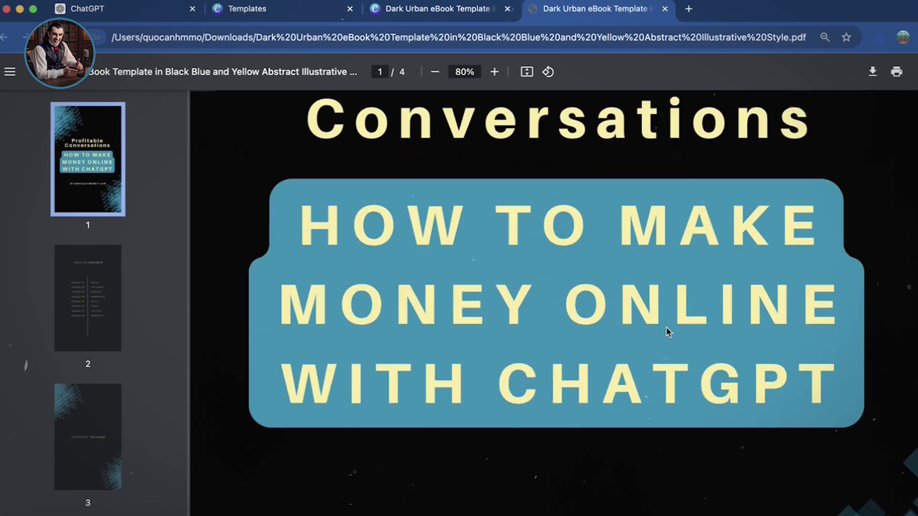
pyautogui.scroll(-15, 666, 328)
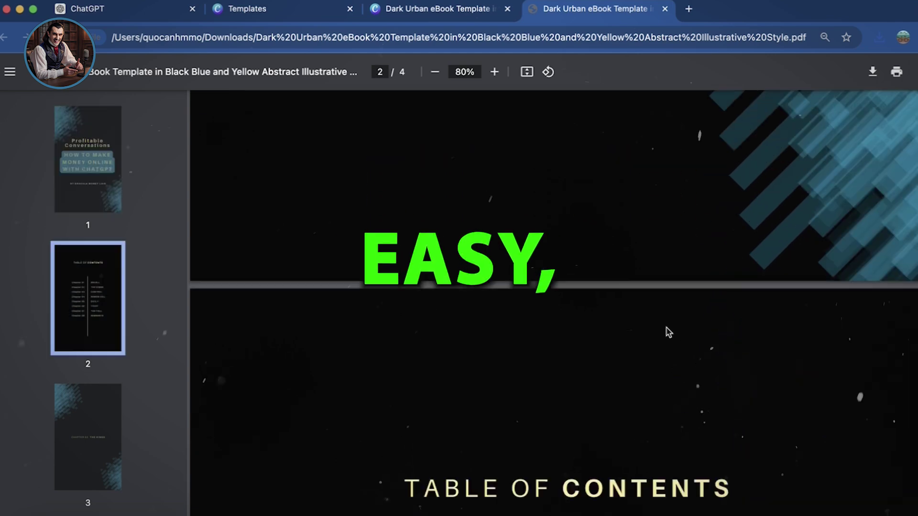
pyautogui.scroll(-20, 669, 332)
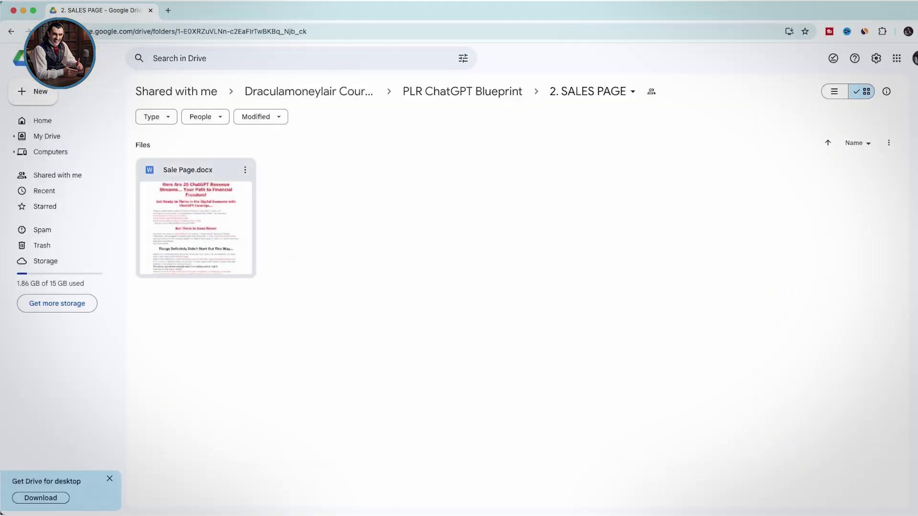
# - Browse the 3. COVER folder in PLR ChatGPT Blueprint, then open the 1. EBOOK folder
pyautogui.click(463, 91)
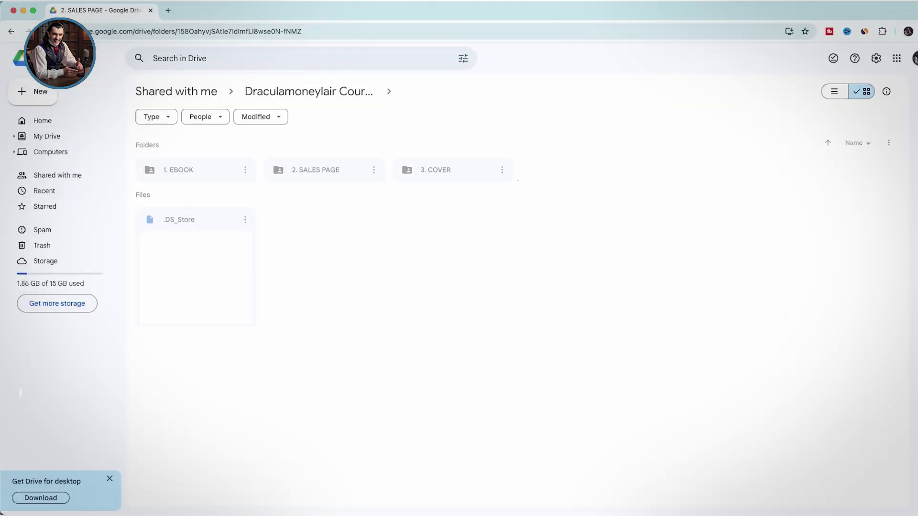
pyautogui.press('Return')
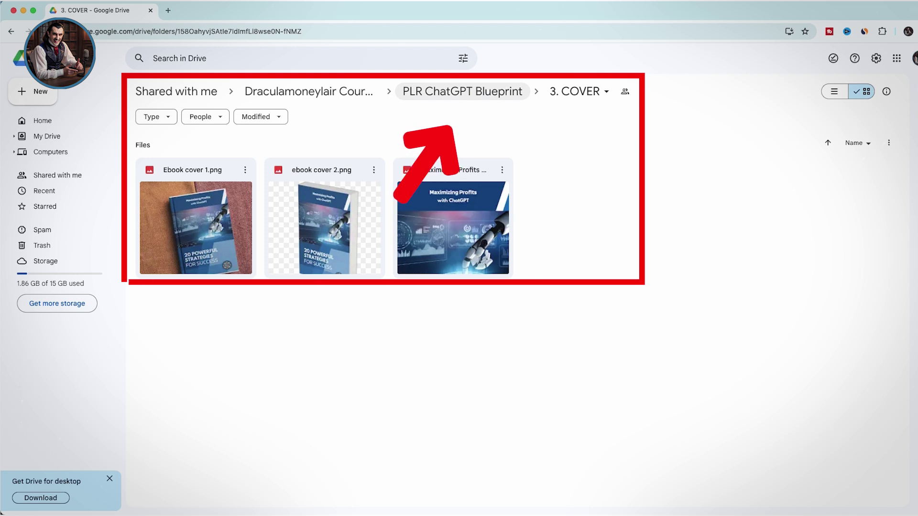
pyautogui.click(462, 92)
pyautogui.click(201, 191)
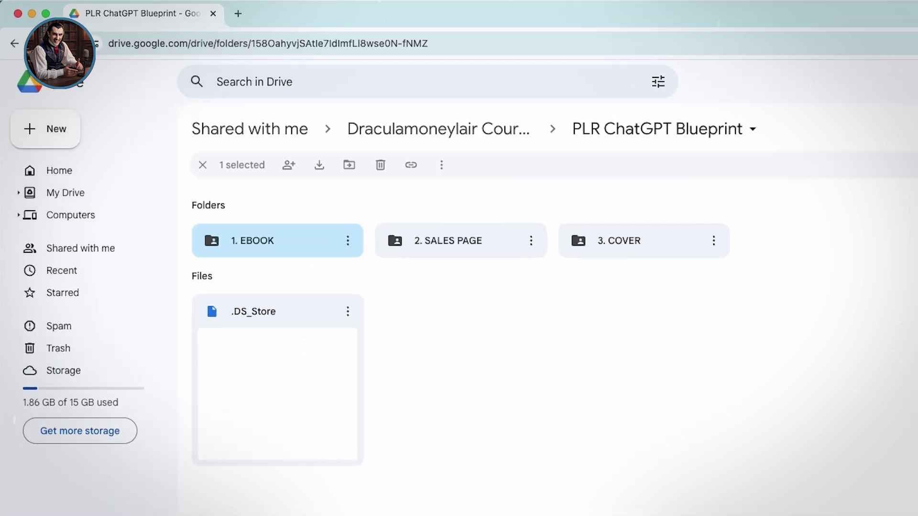
pyautogui.press('Return')
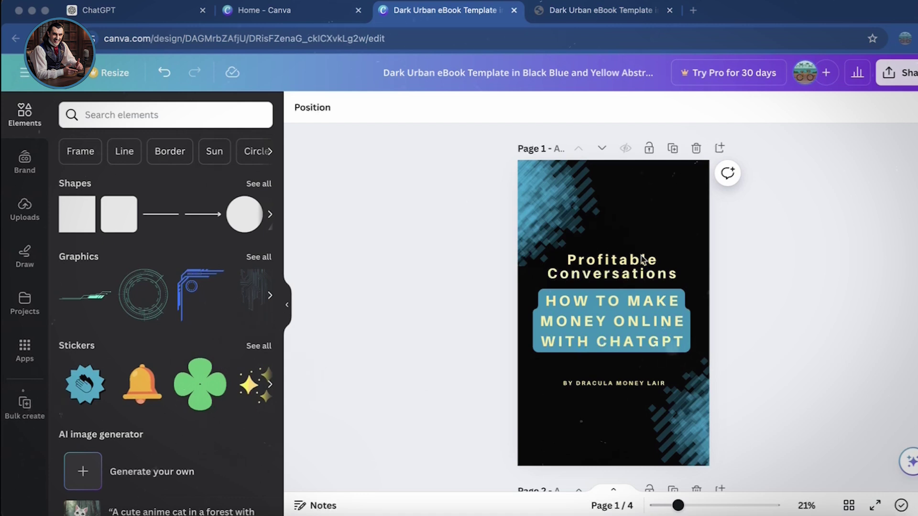
# - Download only page 1 of the ebook as a PNG, then search Canva for 'ebook mockup'
pyautogui.click(907, 73)
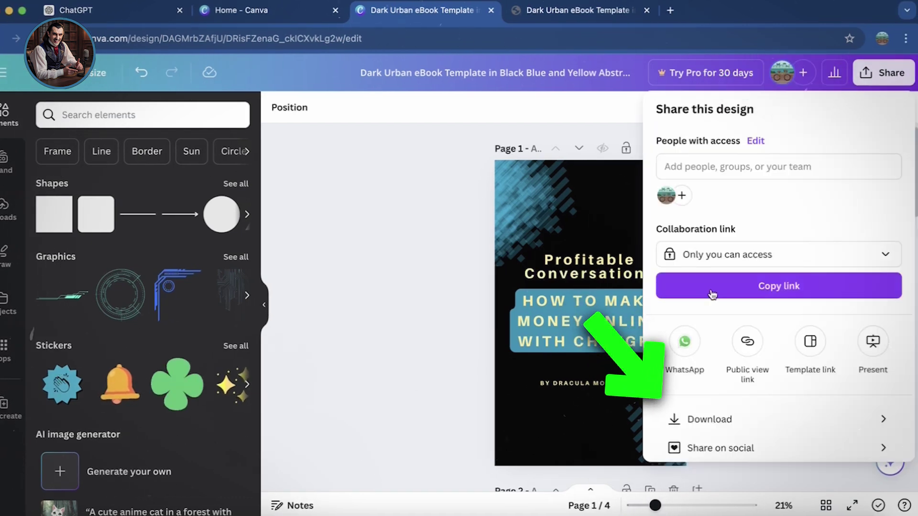
pyautogui.click(744, 420)
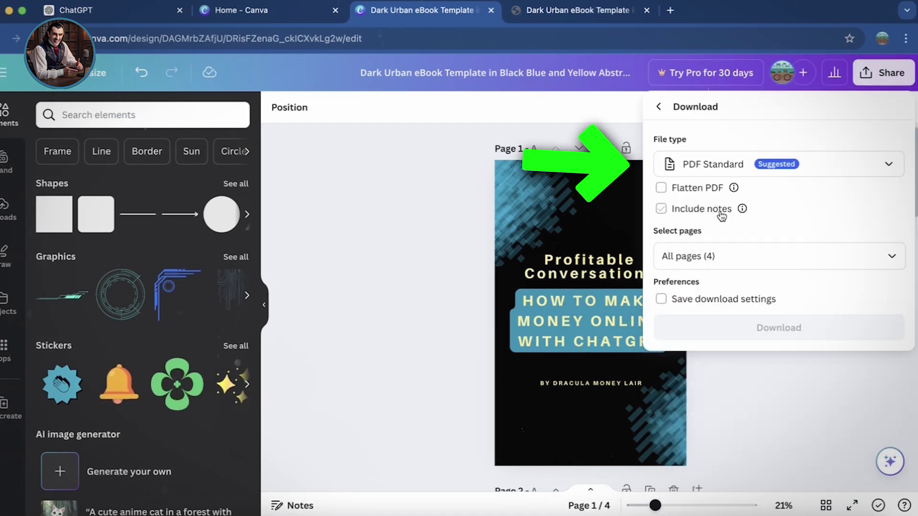
pyautogui.click(722, 162)
pyautogui.click(735, 239)
pyautogui.click(813, 320)
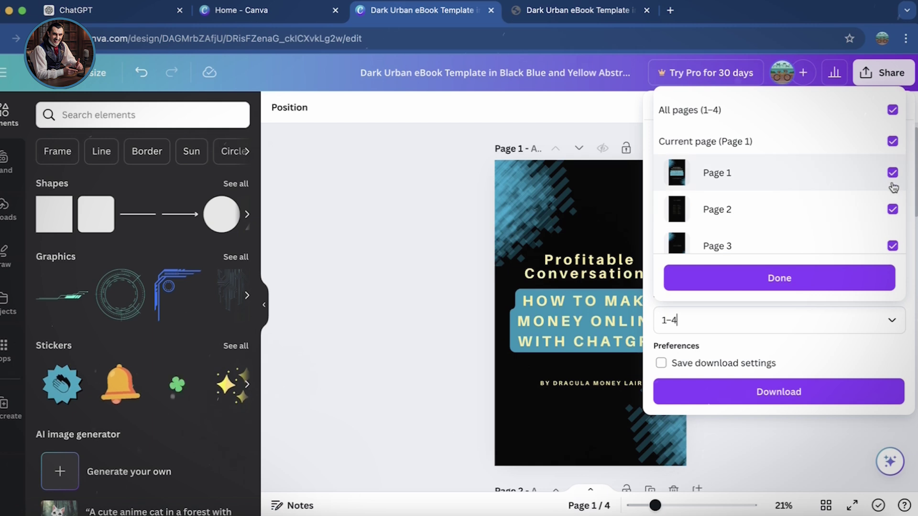
pyautogui.click(893, 209)
pyautogui.click(892, 231)
pyautogui.click(832, 280)
pyautogui.click(779, 392)
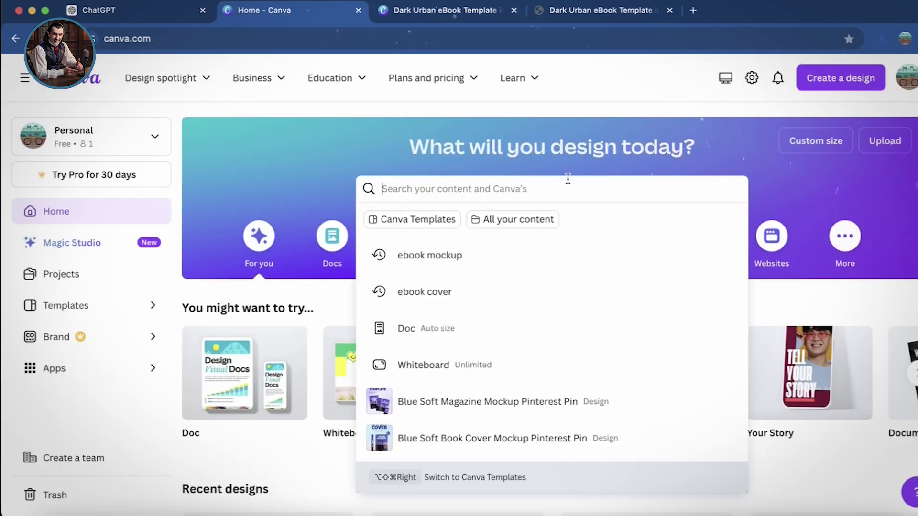
pyautogui.write('ebook mo')
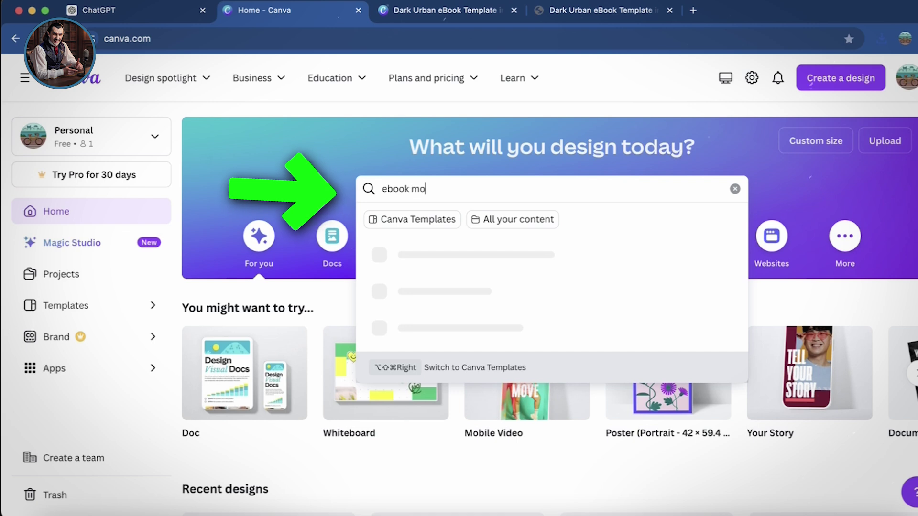
pyautogui.write('ckup')
# - Search for ebook mockup templates and start customizing the Online Marketing ebook mockup
pyautogui.press('Return')
pyautogui.scroll(-3, 670, 315)
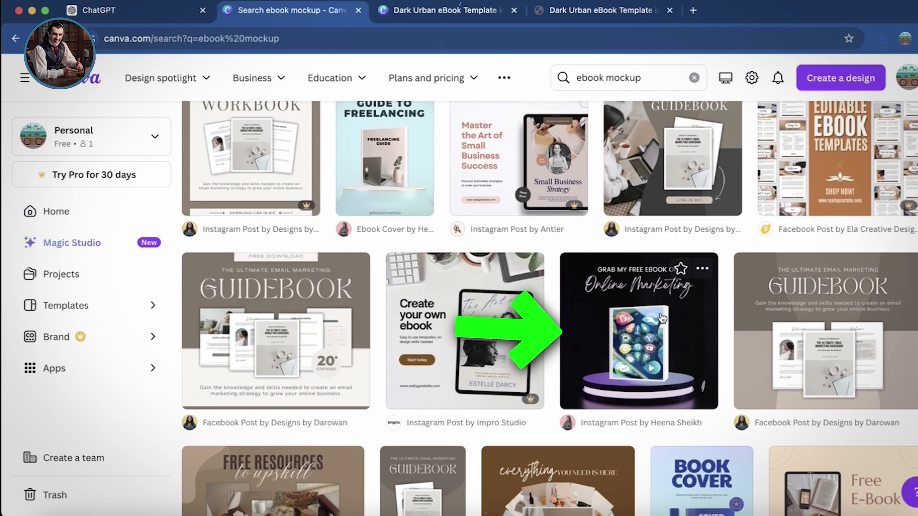
pyautogui.click(662, 318)
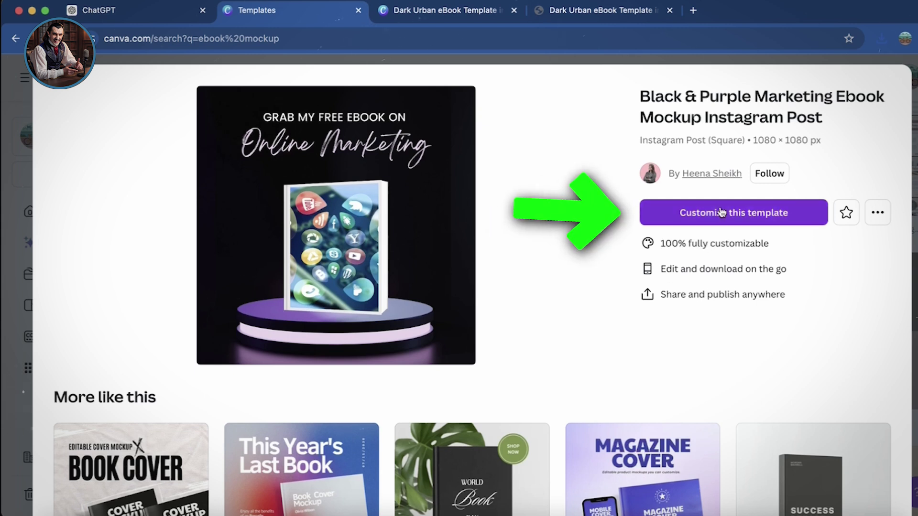
pyautogui.click(721, 212)
# - Replace the template's book image with the uploaded Dark Urban cover PNG
pyautogui.click(645, 308)
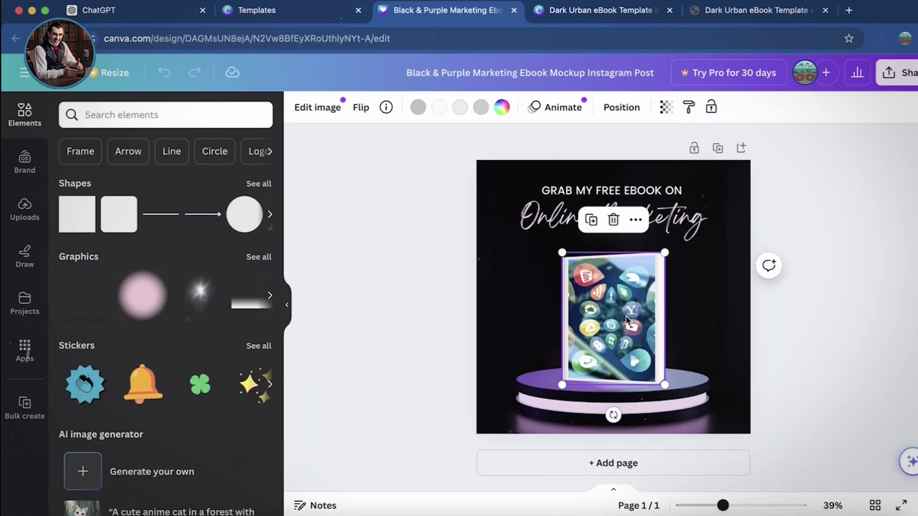
pyautogui.press('Delete')
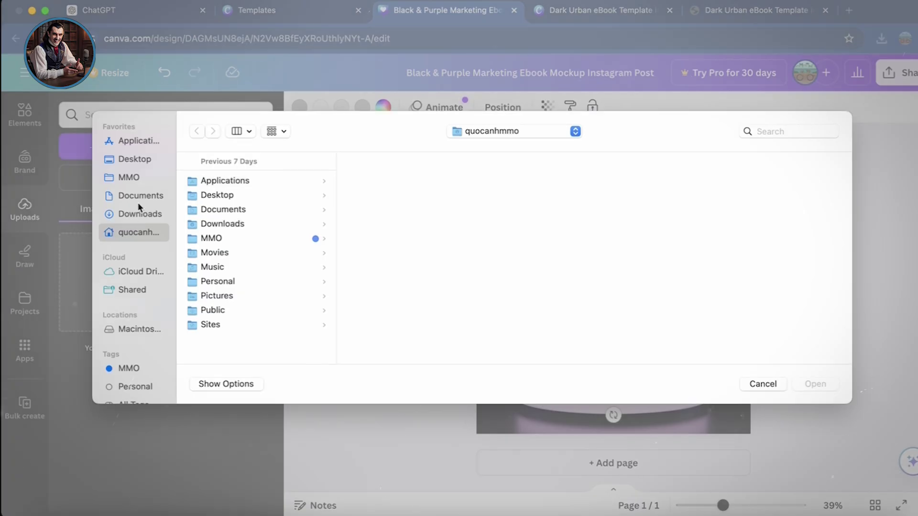
pyautogui.click(139, 213)
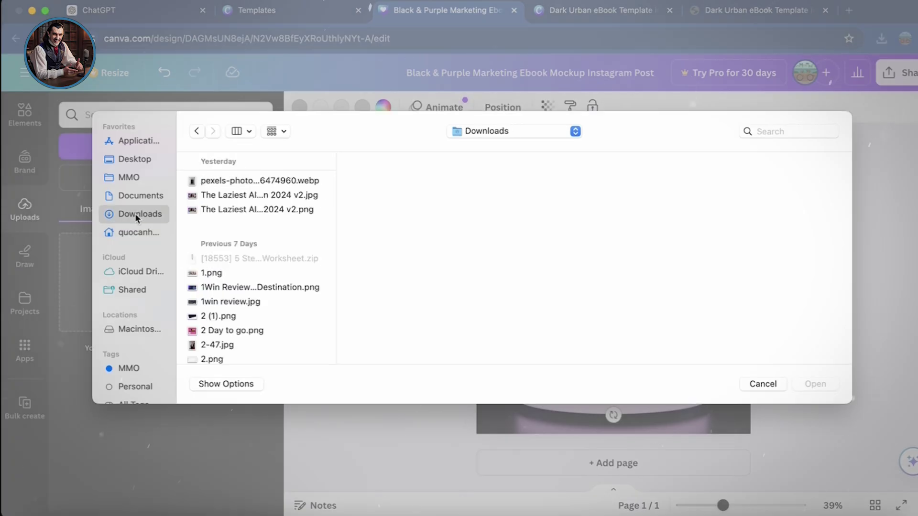
pyautogui.doubleClick(226, 197)
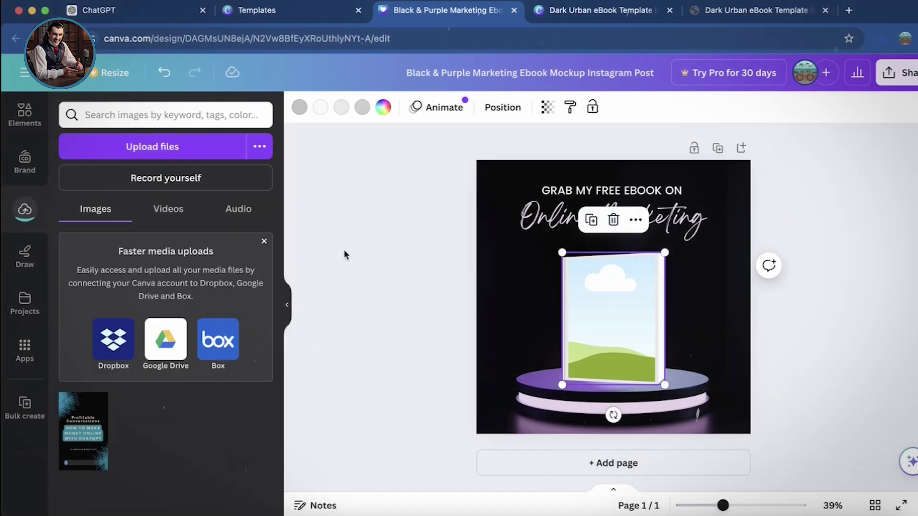
pyautogui.moveTo(329, 402); pyautogui.dragTo(588, 355)
pyautogui.click(845, 316)
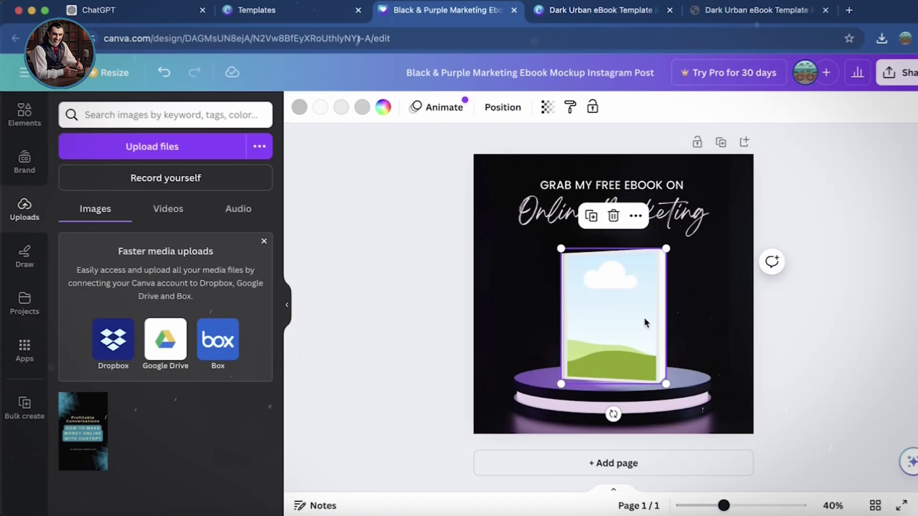
# - Replace the podium book with a standing book from the 'mockup' element search's Mockups results
pyautogui.press('Delete')
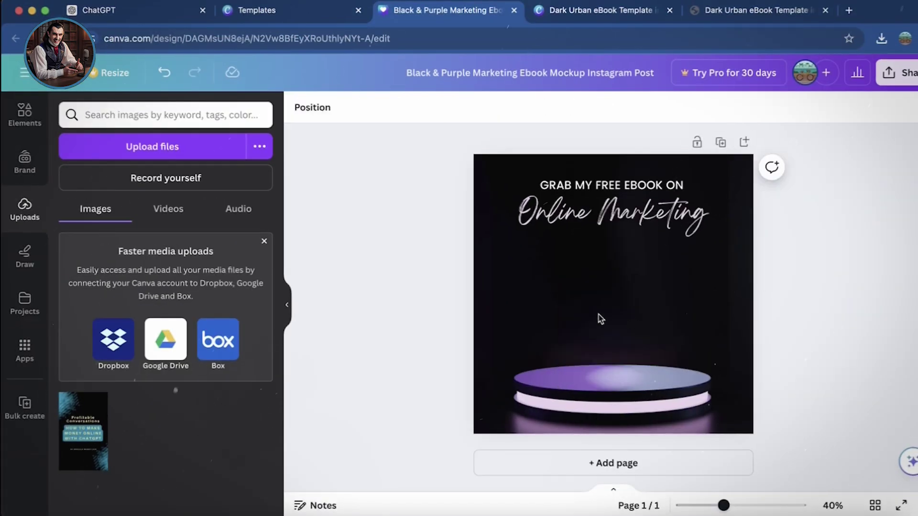
pyautogui.click(27, 115)
pyautogui.click(87, 115)
pyautogui.write('mock')
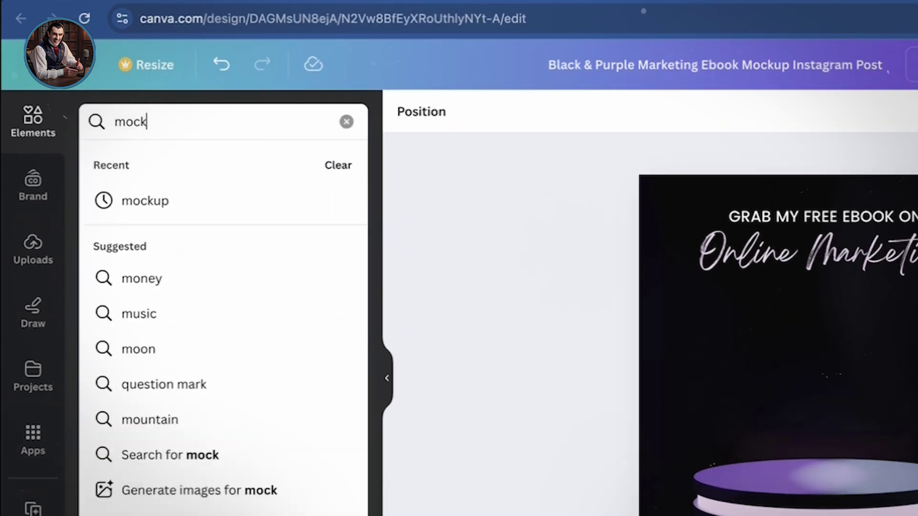
pyautogui.write('up book')
pyautogui.press('Return')
pyautogui.hscroll(3, 240, 169)
pyautogui.click(286, 164)
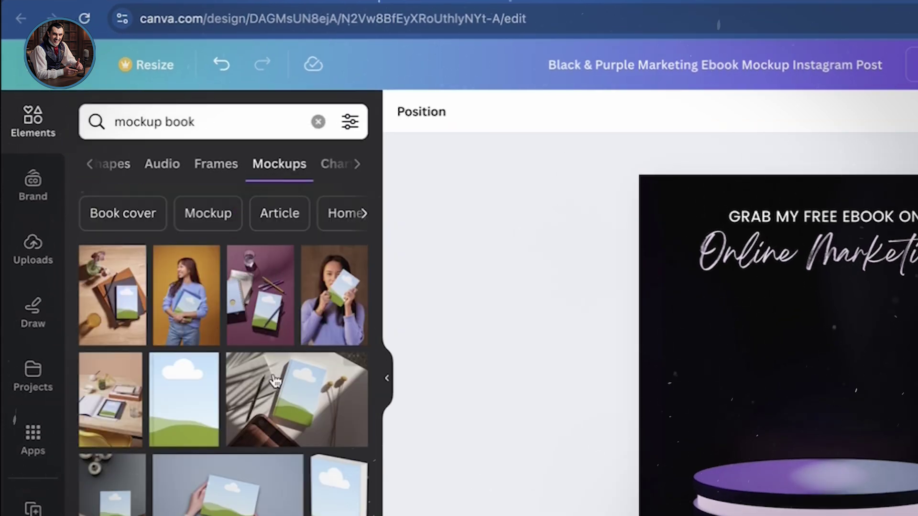
pyautogui.scroll(-3, 266, 378)
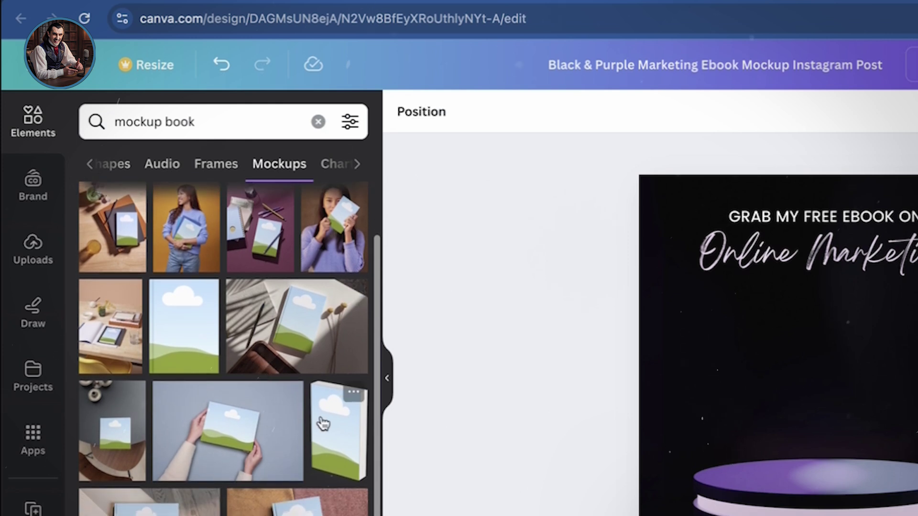
pyautogui.click(329, 425)
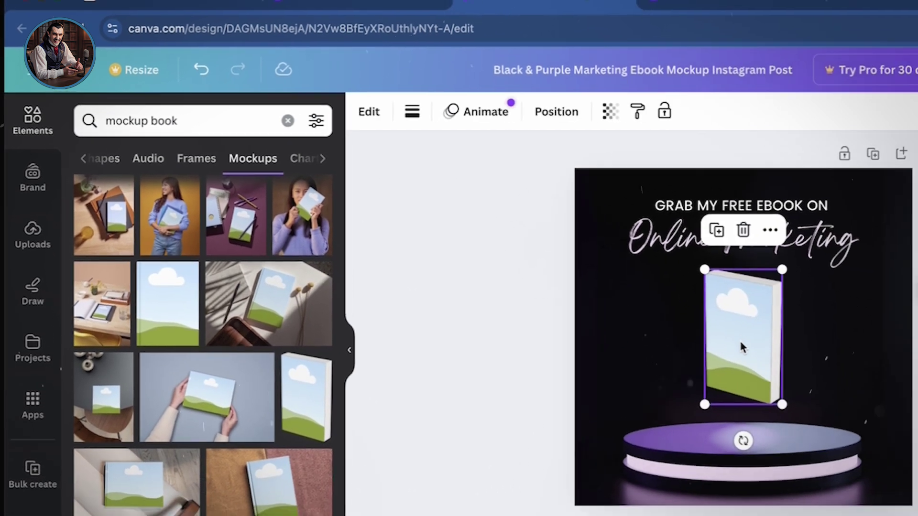
# - Put the uploaded cover on the book mockup, centre it, and add a woman-holding-book mockup
pyautogui.click(33, 235)
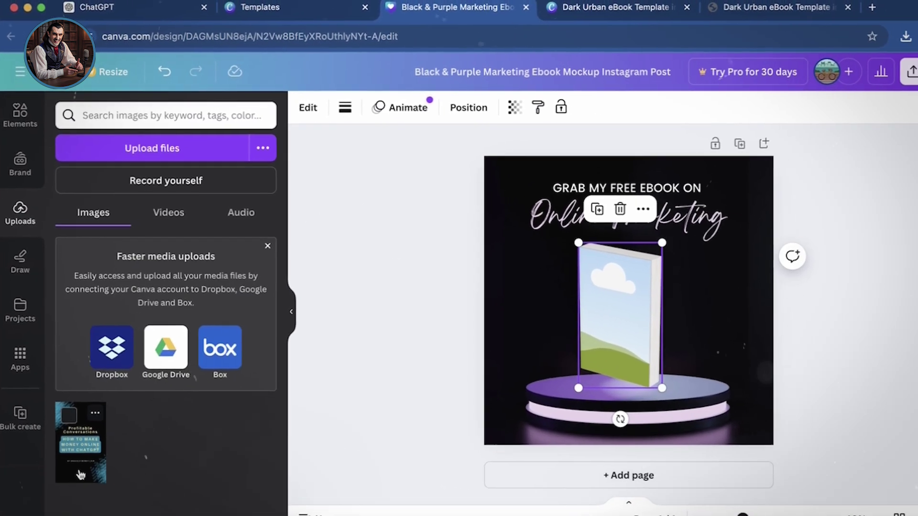
pyautogui.moveTo(81, 475); pyautogui.dragTo(613, 340)
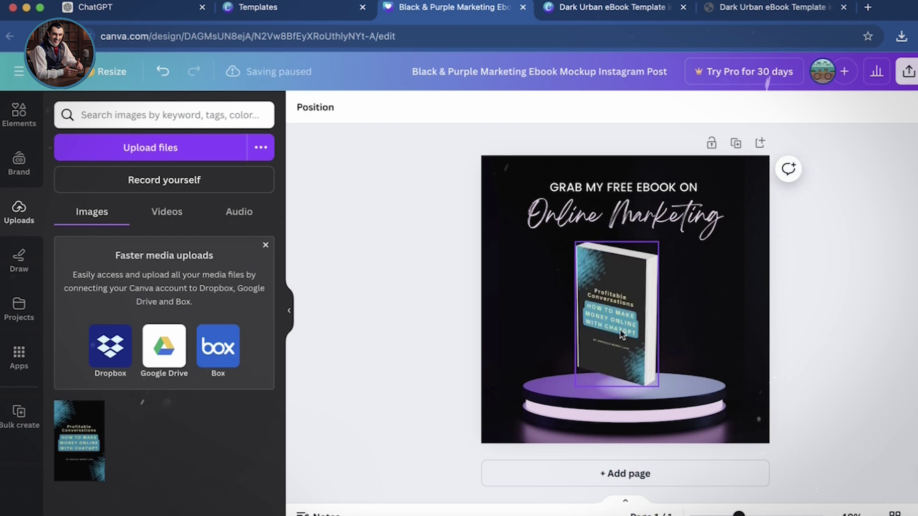
pyautogui.moveTo(622, 333); pyautogui.dragTo(586, 330)
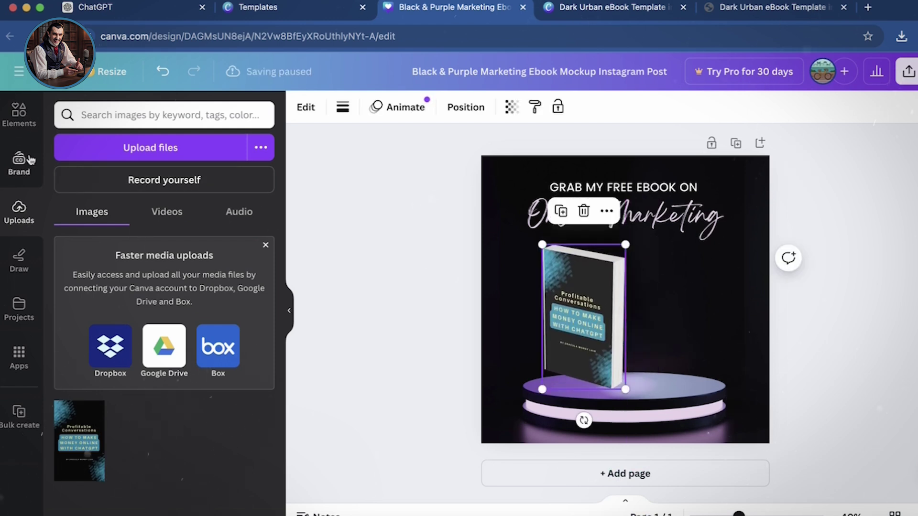
pyautogui.click(19, 114)
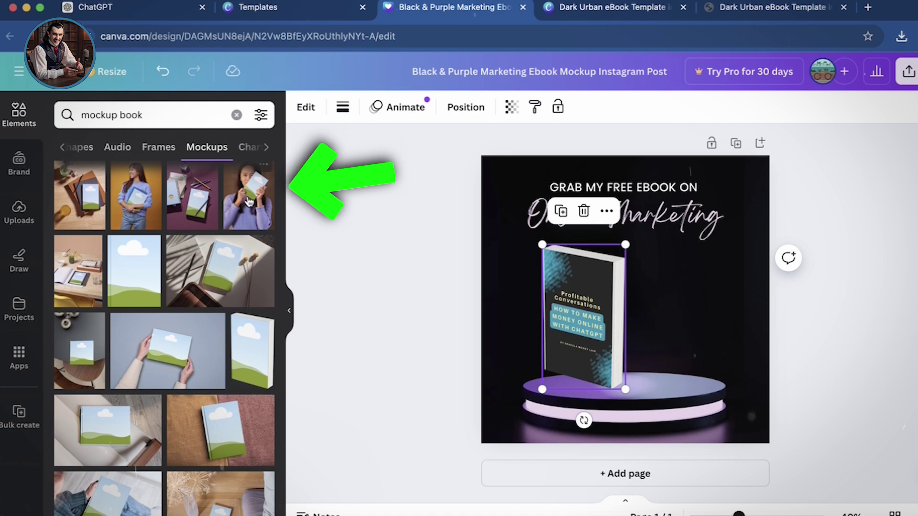
pyautogui.click(249, 200)
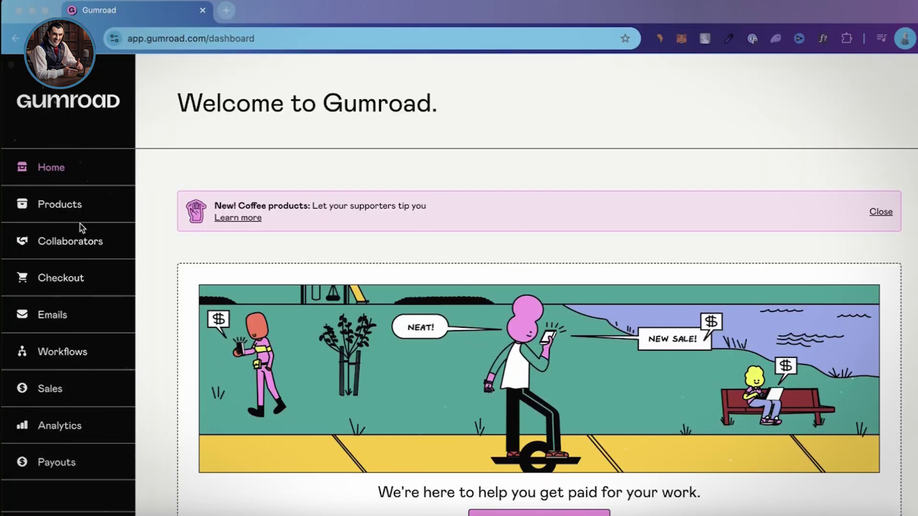
# - Create a new Gumroad product and set its price to $9
pyautogui.click(60, 210)
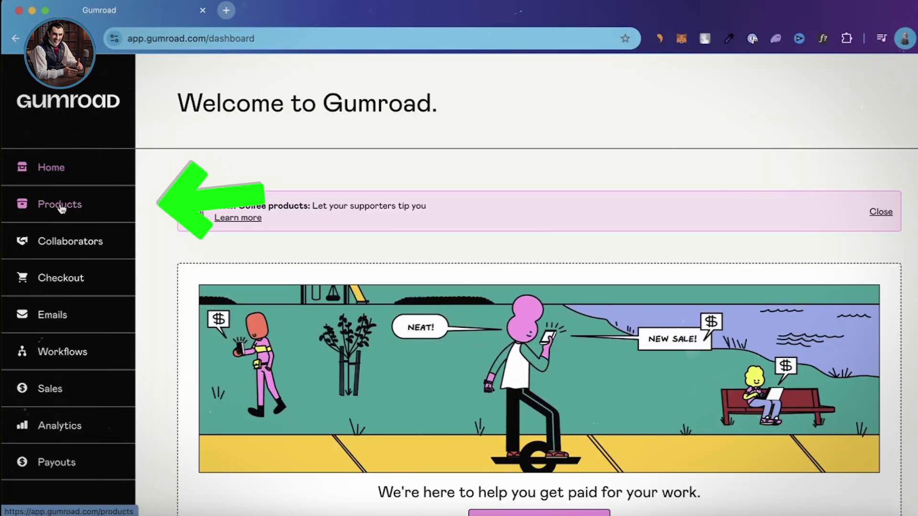
pyautogui.click(60, 209)
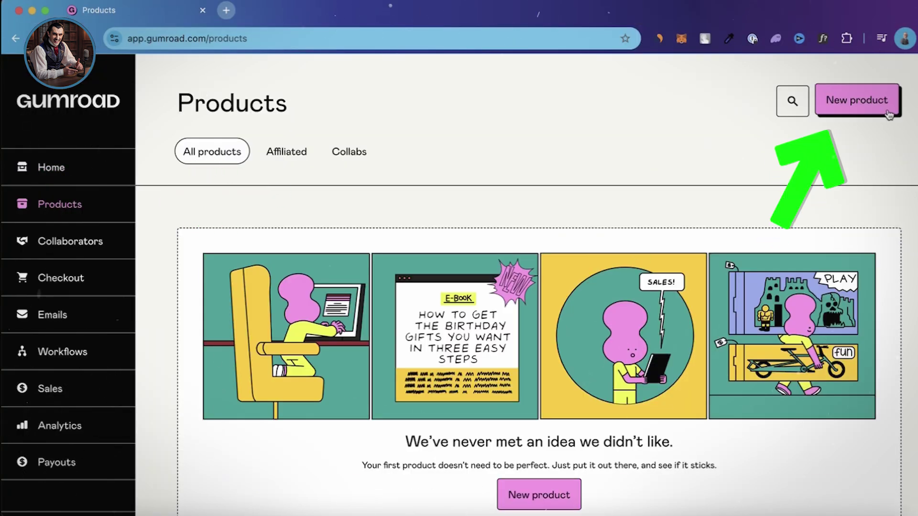
pyautogui.click(858, 102)
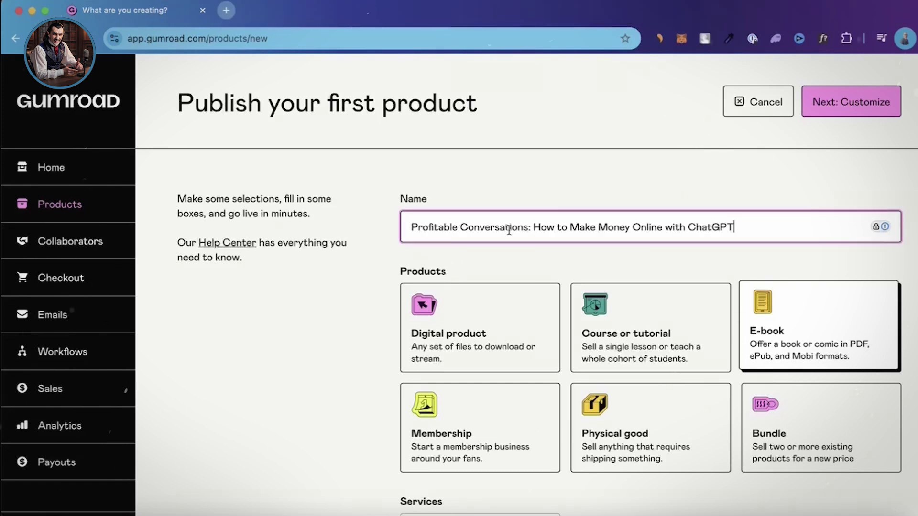
pyautogui.scroll(-5, 833, 330)
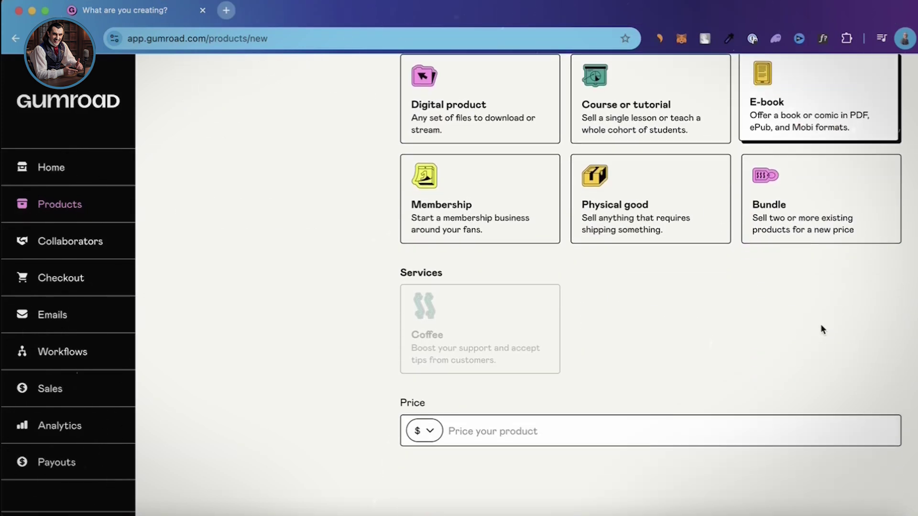
pyautogui.click(544, 435)
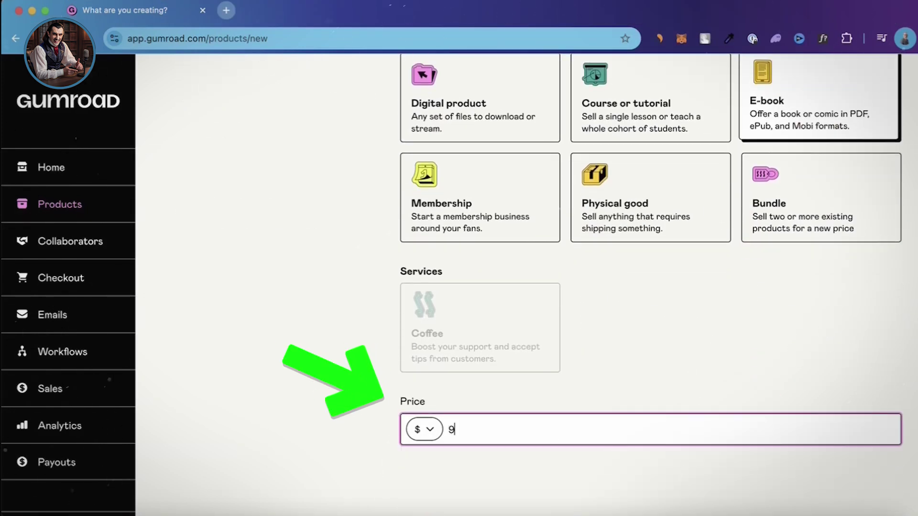
pyautogui.write('9')
pyautogui.scroll(5, 590, 432)
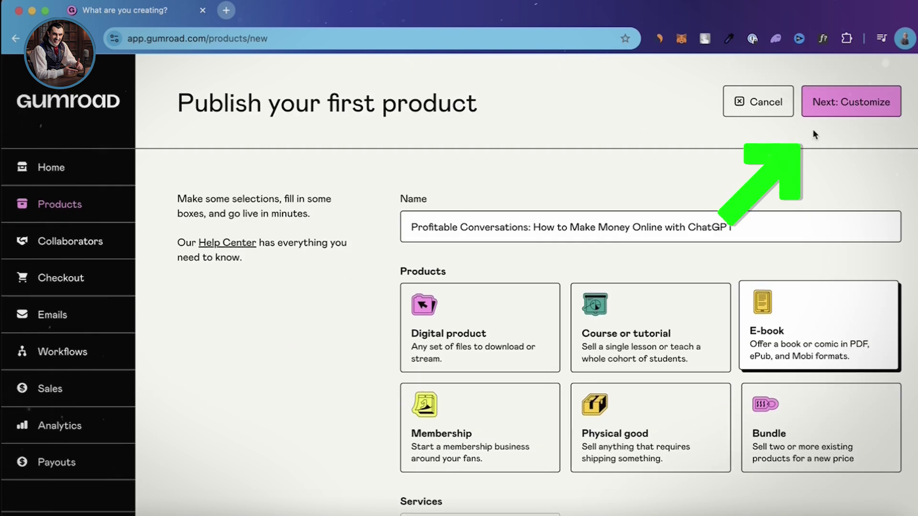
# - Generate a 200-word ebook description in ChatGPT and add it to the product's Description
pyautogui.click(846, 110)
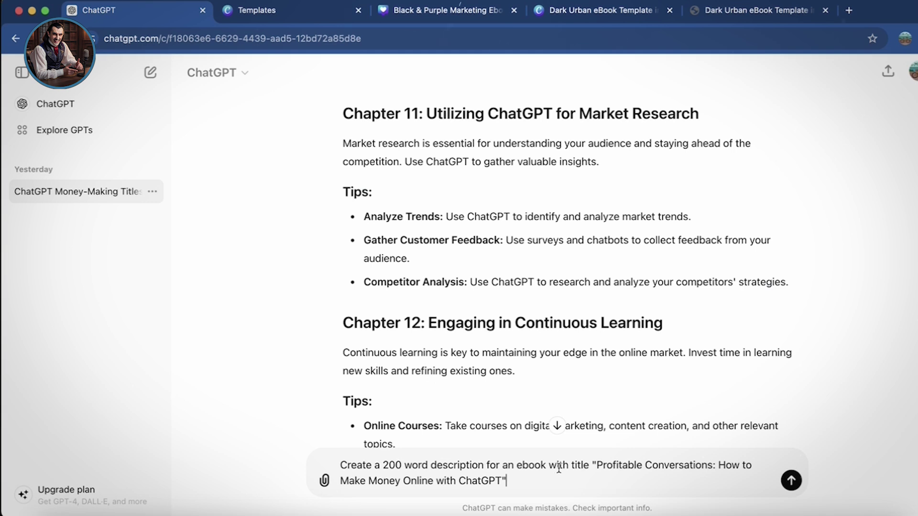
pyautogui.click(787, 479)
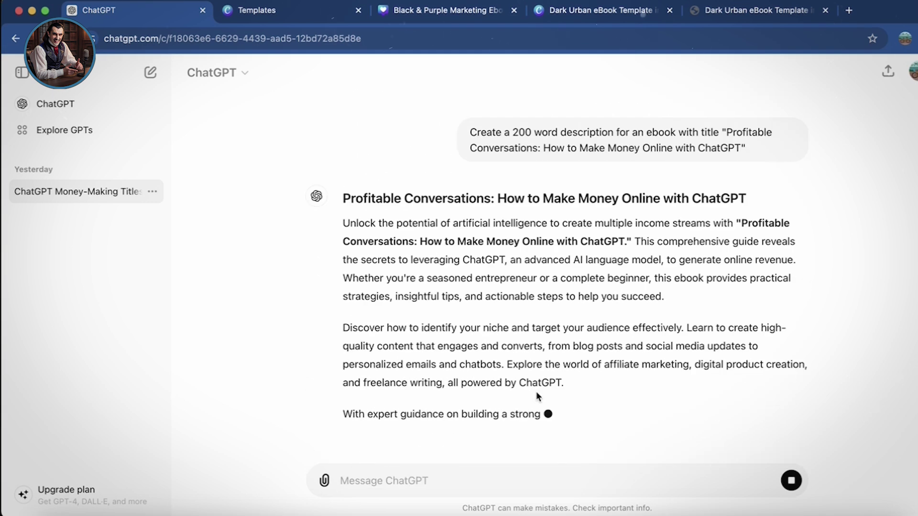
pyautogui.scroll(5, 483, 326)
pyautogui.moveTo(808, 437); pyautogui.dragTo(358, 165)
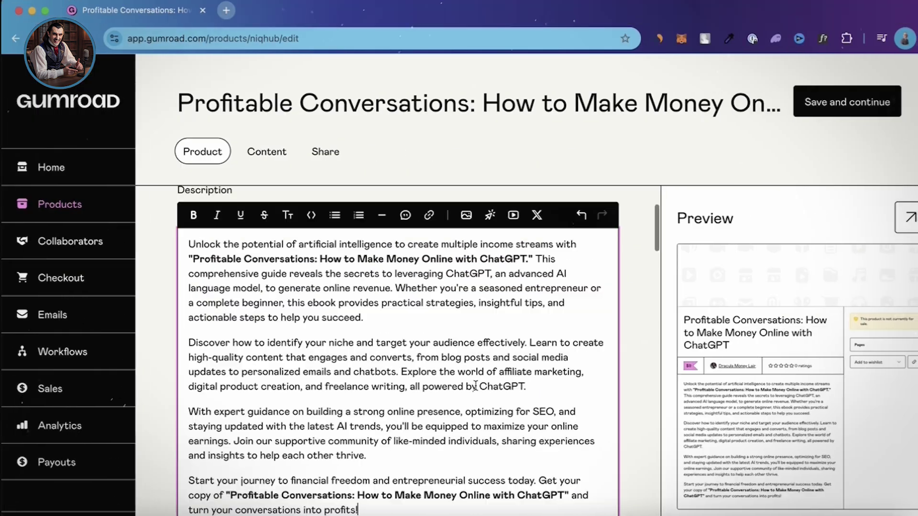
pyautogui.scroll(-3, 491, 399)
pyautogui.scroll(-5, 492, 398)
pyautogui.scroll(2, 431, 363)
# - Set the product URL ending to 'ChatGPT'
pyautogui.click(390, 326)
pyautogui.write('ChatGPT')
pyautogui.scroll(-6, 380, 373)
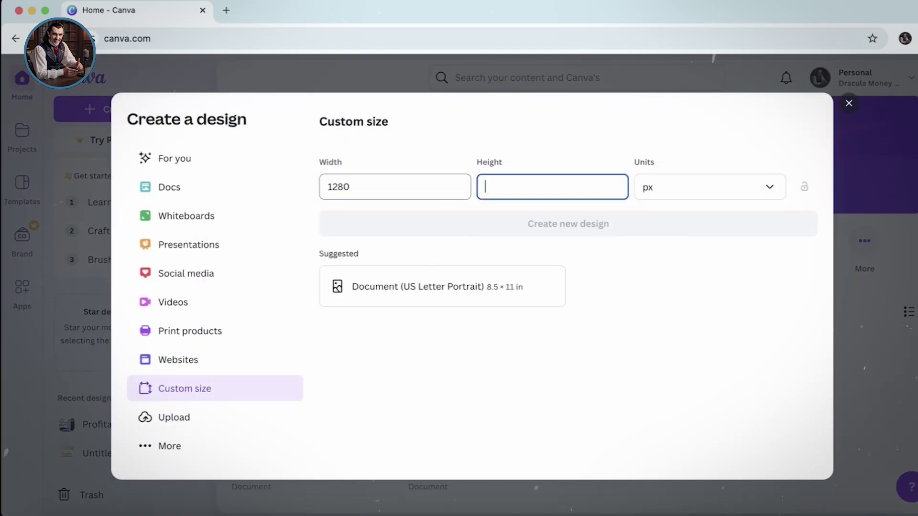
# - Create a 1280×720 px design and apply the Business Project template's title slide
pyautogui.write('720')
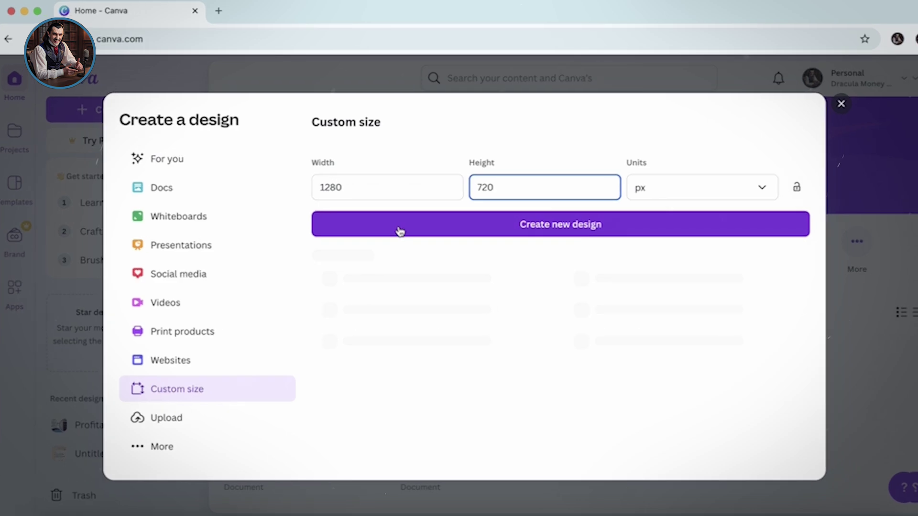
pyautogui.click(407, 227)
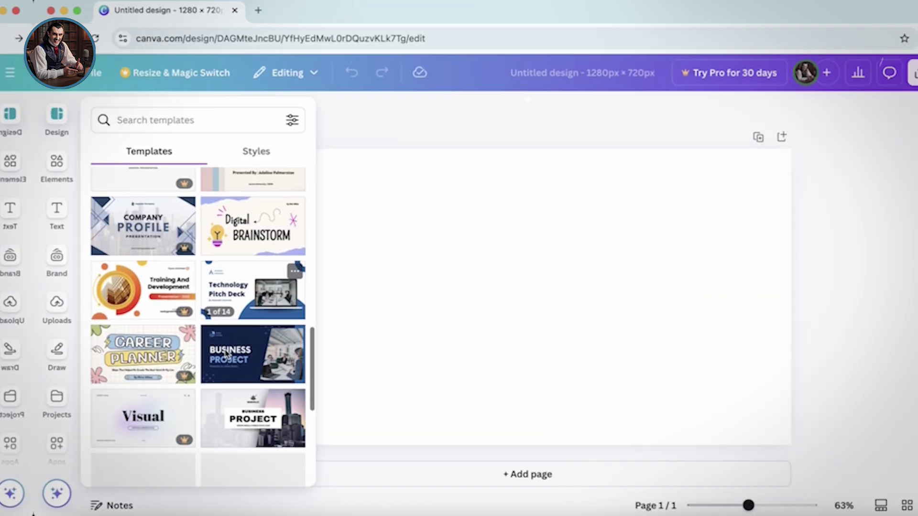
pyautogui.scroll(-4, 228, 355)
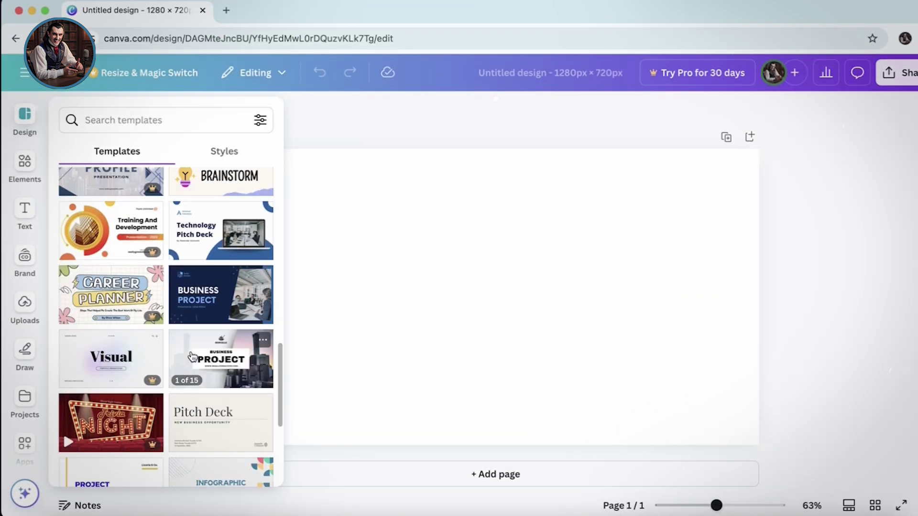
pyautogui.click(207, 254)
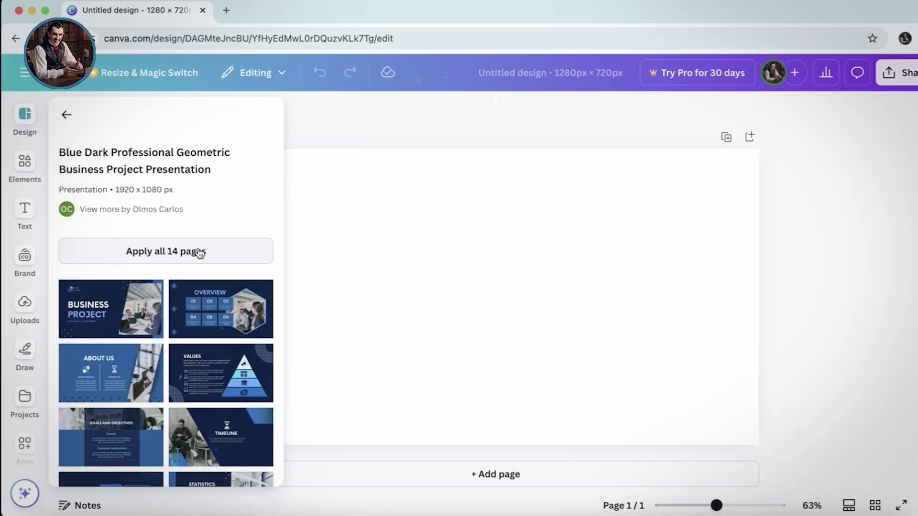
pyautogui.click(94, 315)
# - Replace the office photo with a white robot image found by searching 'ai'
pyautogui.click(756, 303)
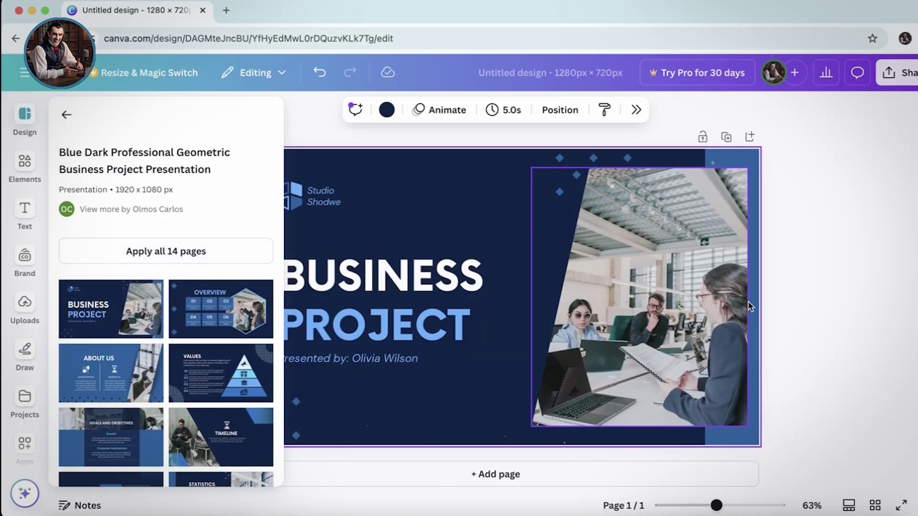
pyautogui.click(651, 292)
pyautogui.click(26, 165)
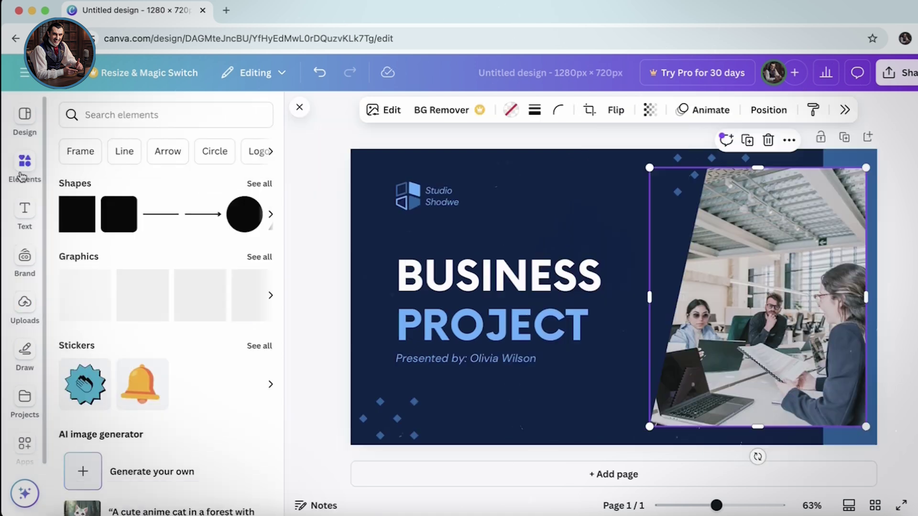
pyautogui.click(127, 105)
pyautogui.write('ai')
pyautogui.press('Return')
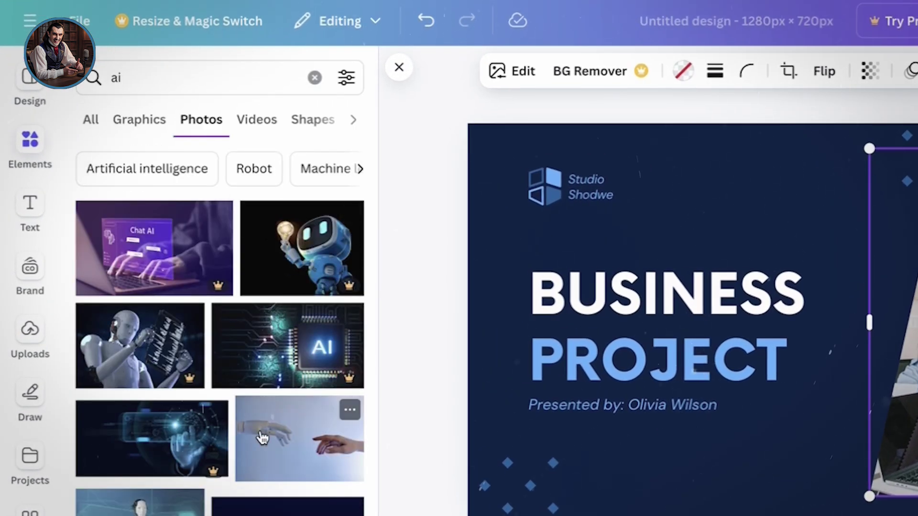
pyautogui.scroll(-3, 263, 437)
pyautogui.click(143, 463)
# - Set the BUSINESS heading to size 24 and enlarge the Profitable Conversations subtitle
pyautogui.click(759, 323)
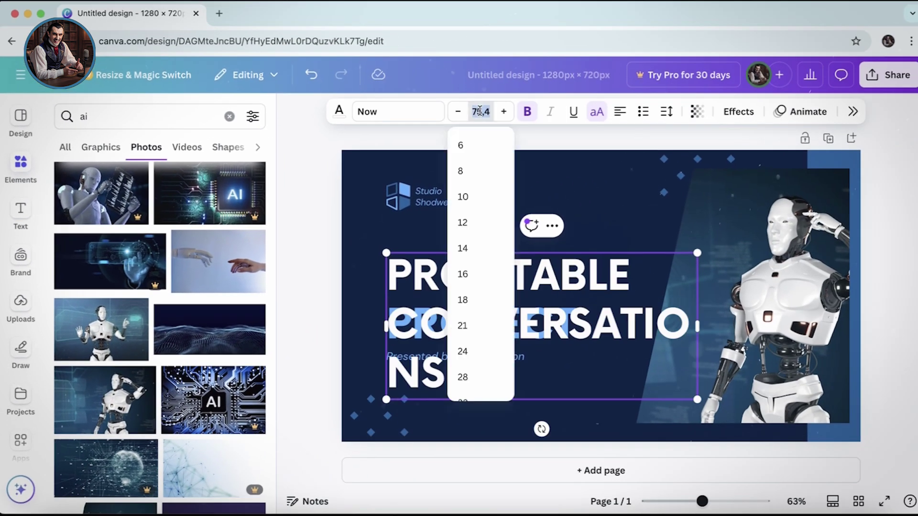
pyautogui.click(464, 351)
pyautogui.click(500, 112)
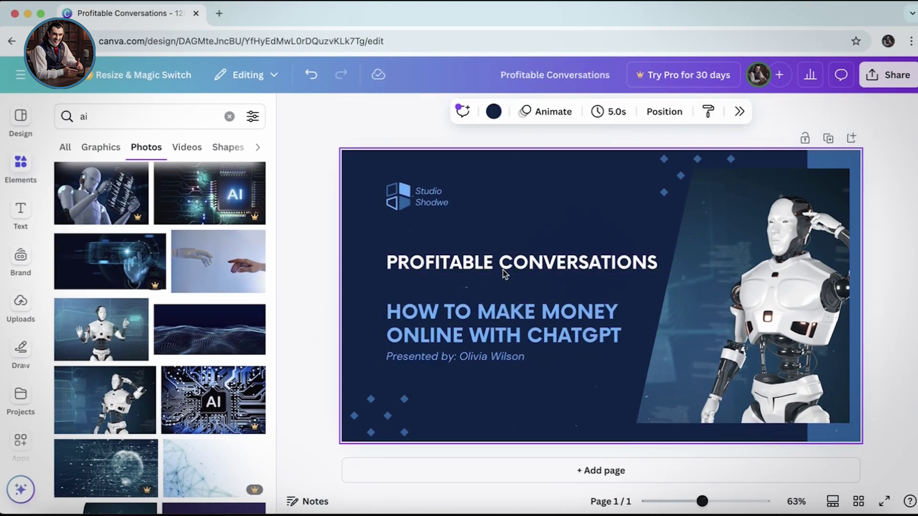
pyautogui.click(449, 275)
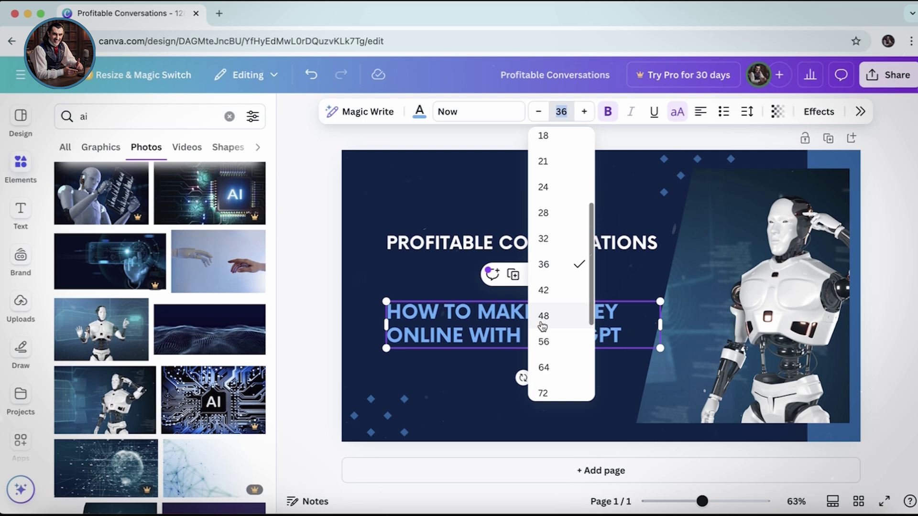
pyautogui.click(543, 340)
pyautogui.click(502, 320)
pyautogui.click(479, 243)
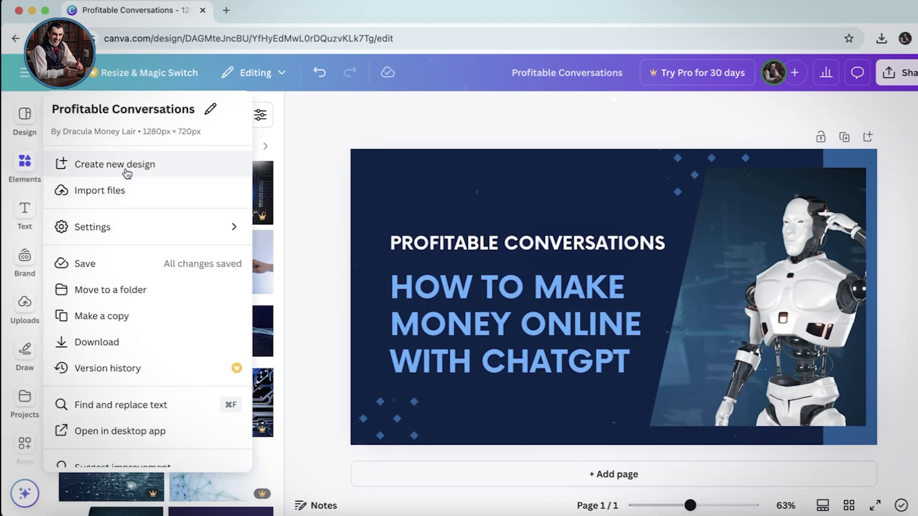
# - Start a new custom-size 600×600 px design from the current one
pyautogui.click(127, 165)
pyautogui.click(115, 142)
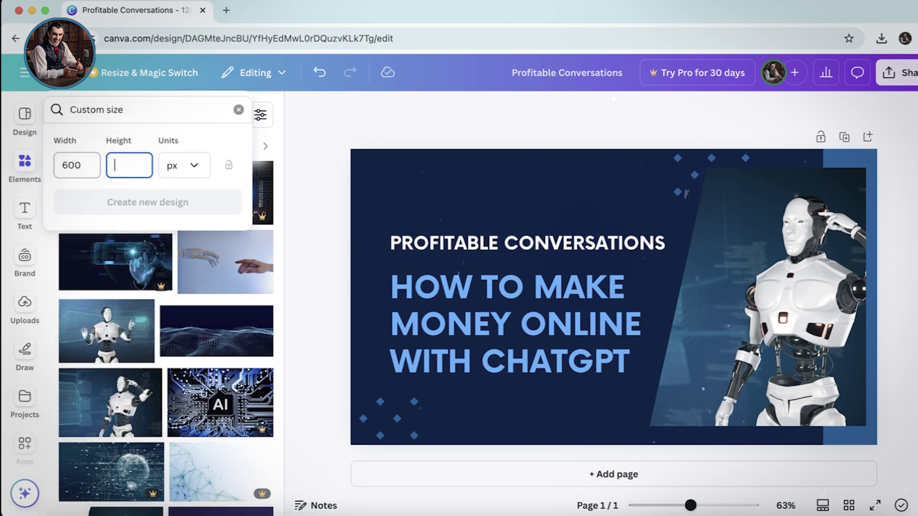
pyautogui.write('600')
pyautogui.press('Return')
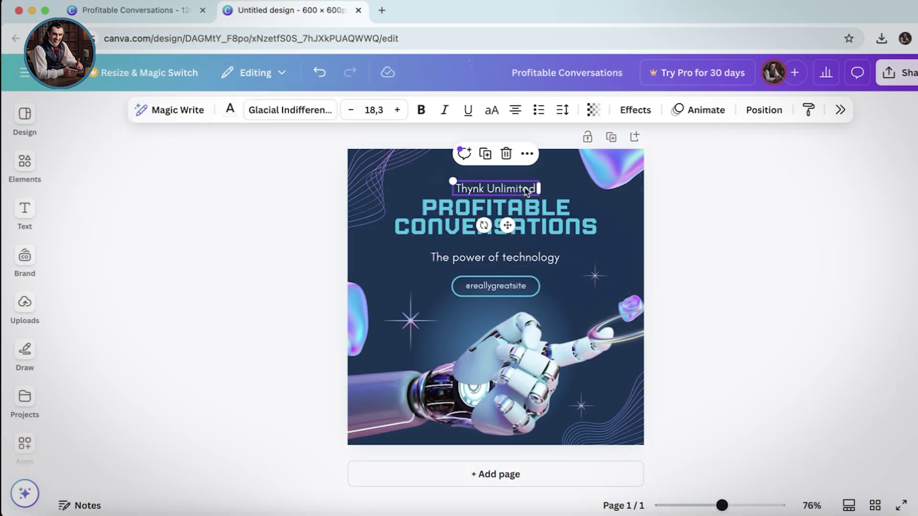
pyautogui.press('Escape')
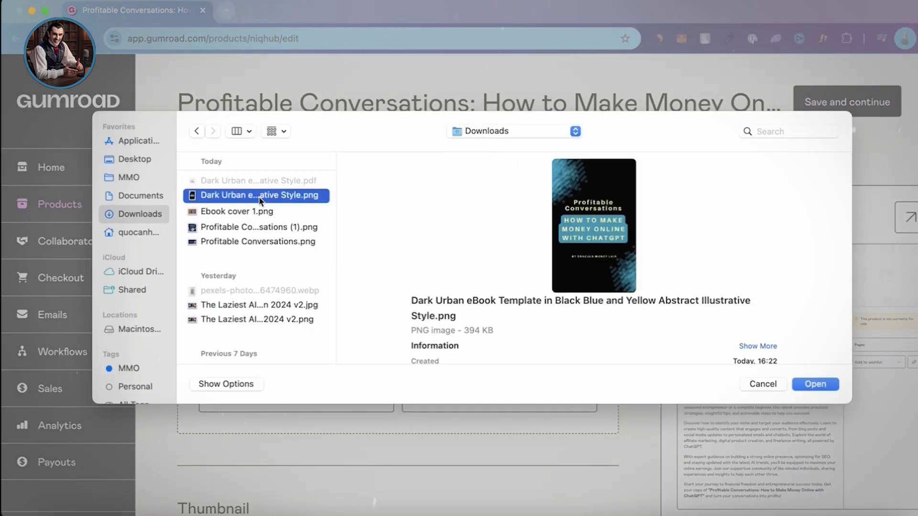
# - Set the product cover image and use the square Profitable Conversations image as thumbnail
pyautogui.doubleClick(257, 211)
pyautogui.scroll(-5, 383, 315)
pyautogui.click(242, 269)
pyautogui.click(334, 379)
pyautogui.click(257, 227)
pyautogui.doubleClick(257, 227)
# - Enter 'A PDF Copy' as the product summary
pyautogui.scroll(-2, 460, 337)
pyautogui.scroll(-5, 371, 400)
pyautogui.click(270, 389)
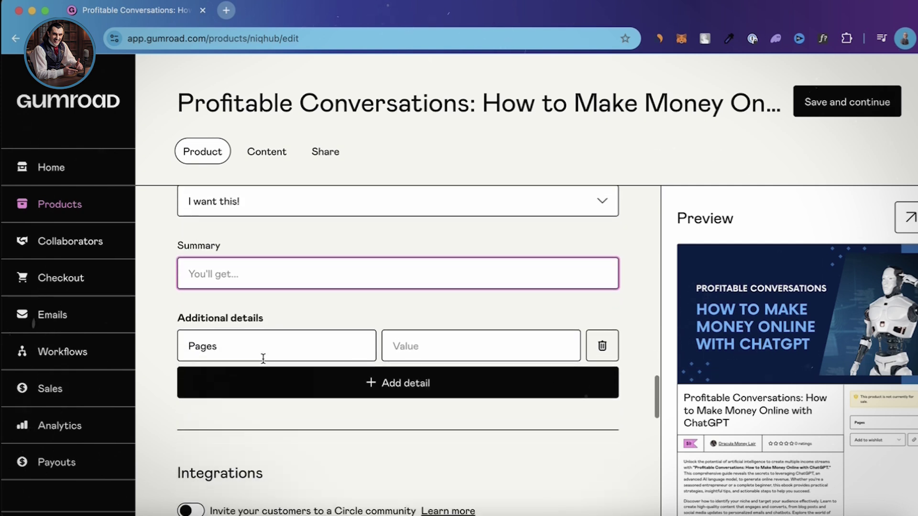
pyautogui.scroll(-1, 265, 364)
pyautogui.write('A PDF Copy')
pyautogui.scroll(-10, 402, 213)
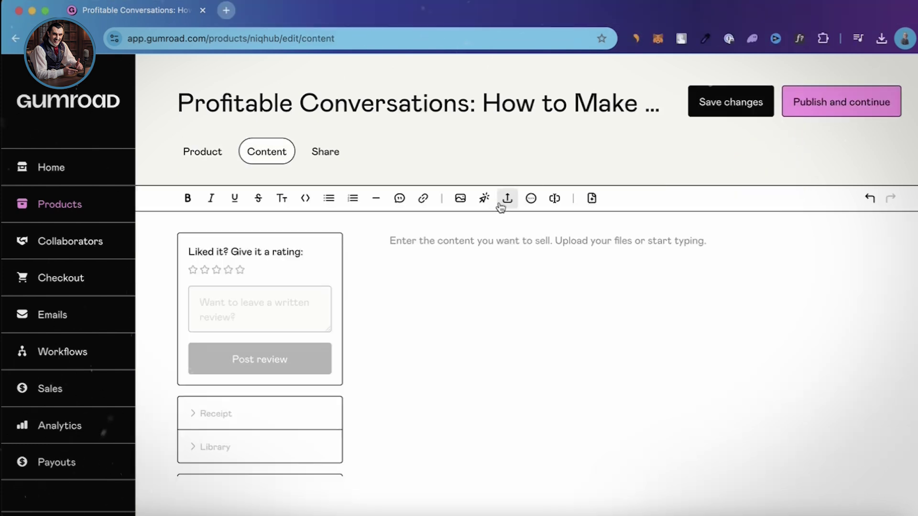
# - Attach the Maximizing Profits with ChatGPT PDF to the content and publish the product
pyautogui.click(507, 198)
pyautogui.click(561, 246)
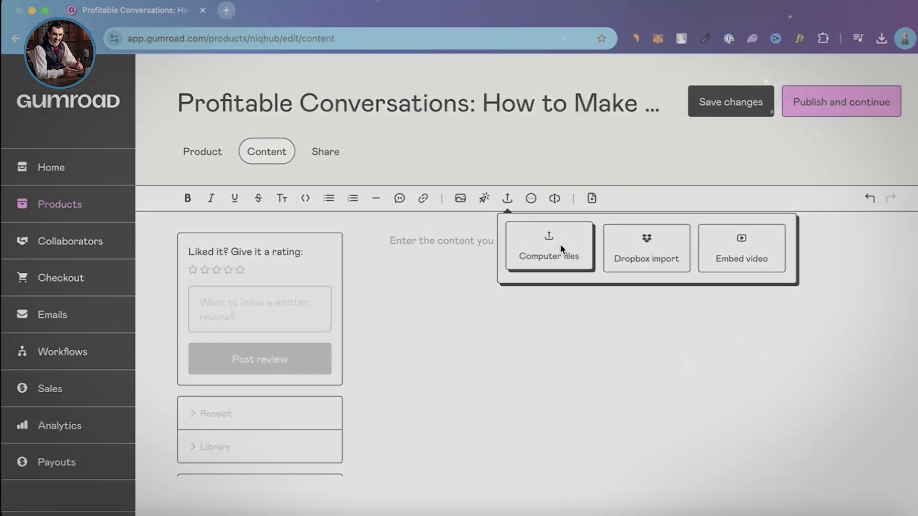
pyautogui.click(259, 224)
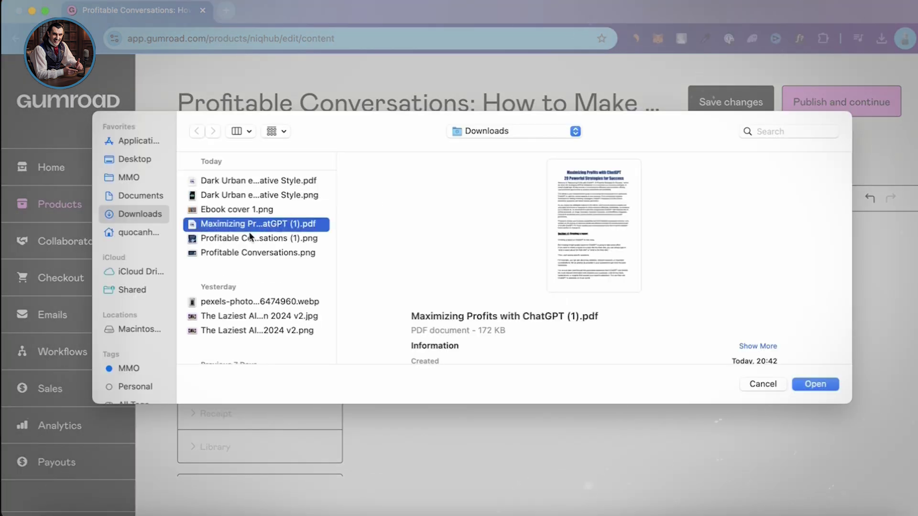
pyautogui.click(816, 384)
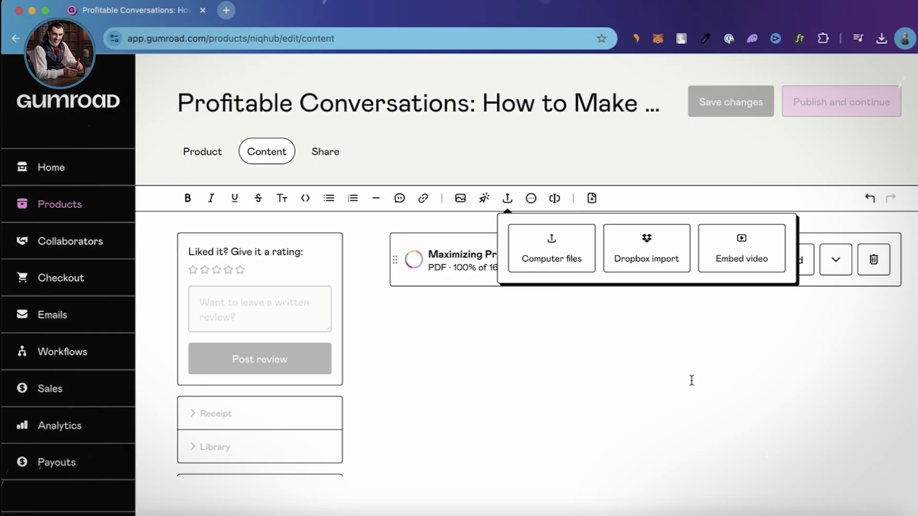
pyautogui.click(859, 113)
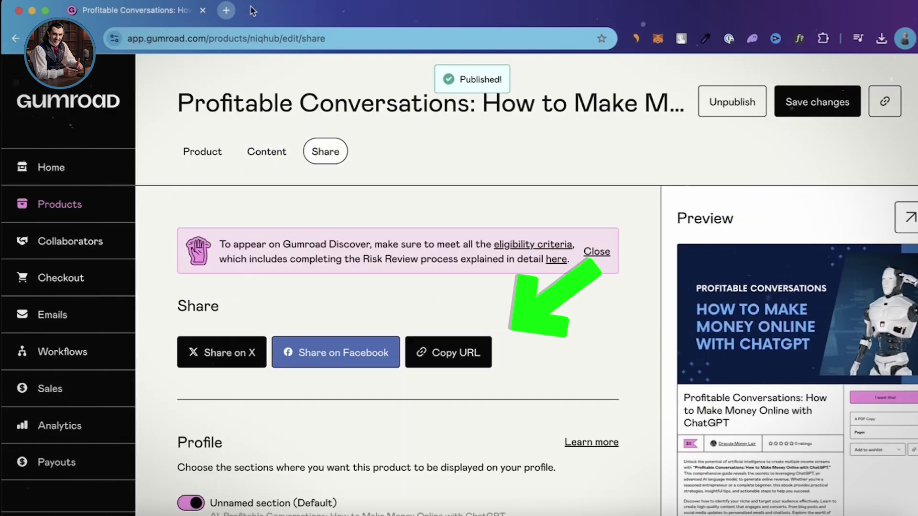
# - Open the product's public link in a new tab and scroll down its page
pyautogui.click(227, 11)
pyautogui.write('https://draculamoneylair.gumroad.com/l/ChatGPT')
pyautogui.press('Return')
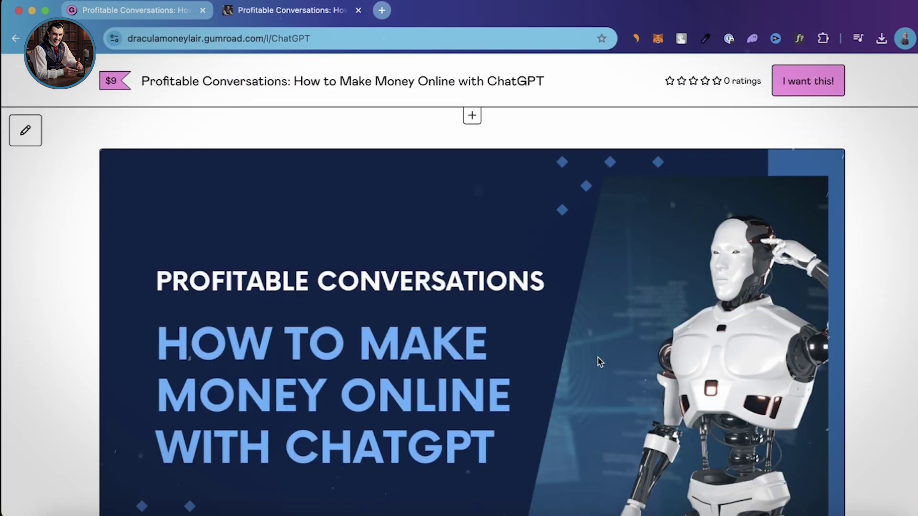
pyautogui.scroll(-8, 600, 362)
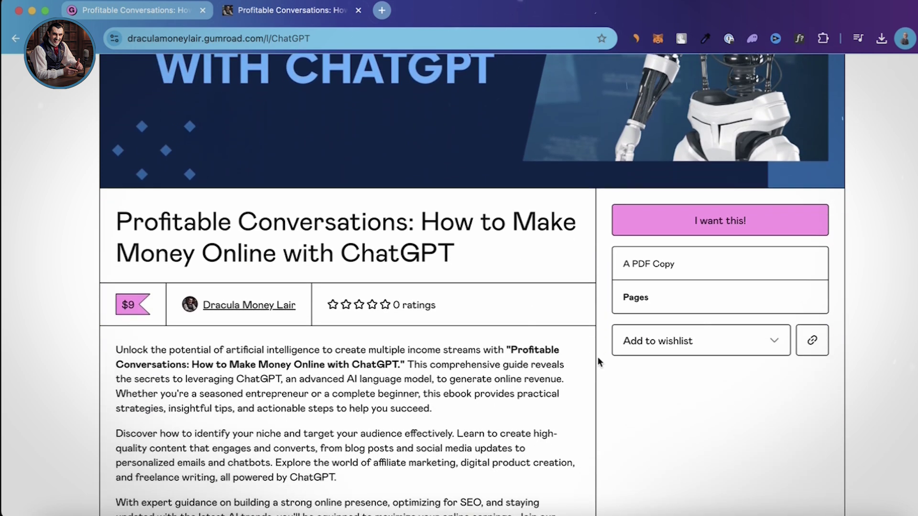
pyautogui.scroll(-2, 600, 362)
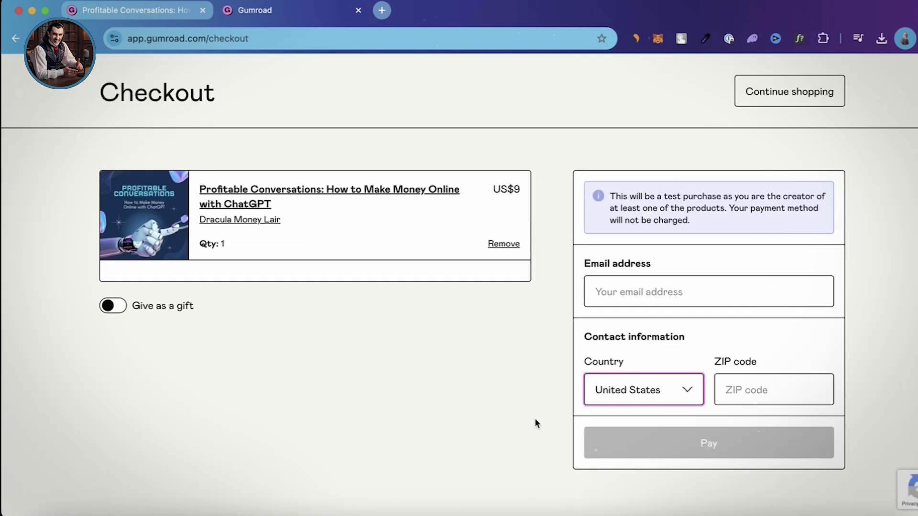